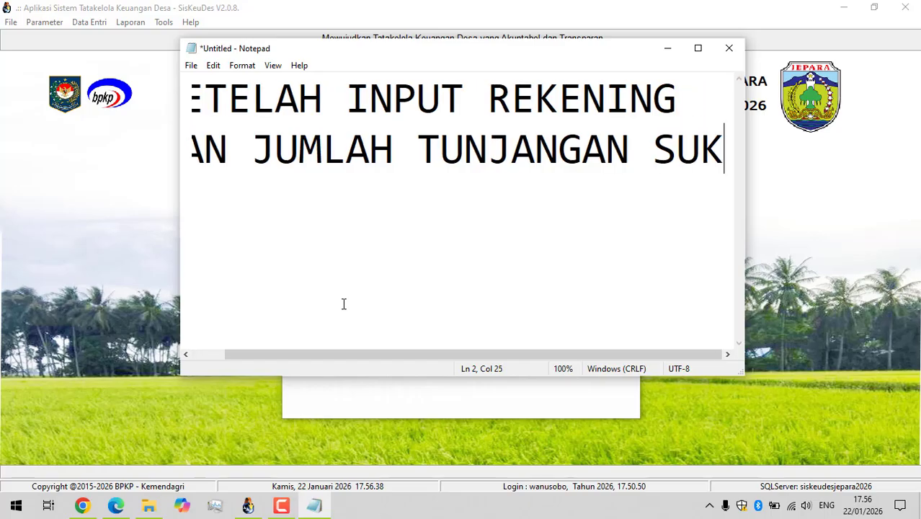
Add the lines "KITA MASUK KE DAFTAR" and "NOMINATIF" below the existing text of the note.
key(Return)
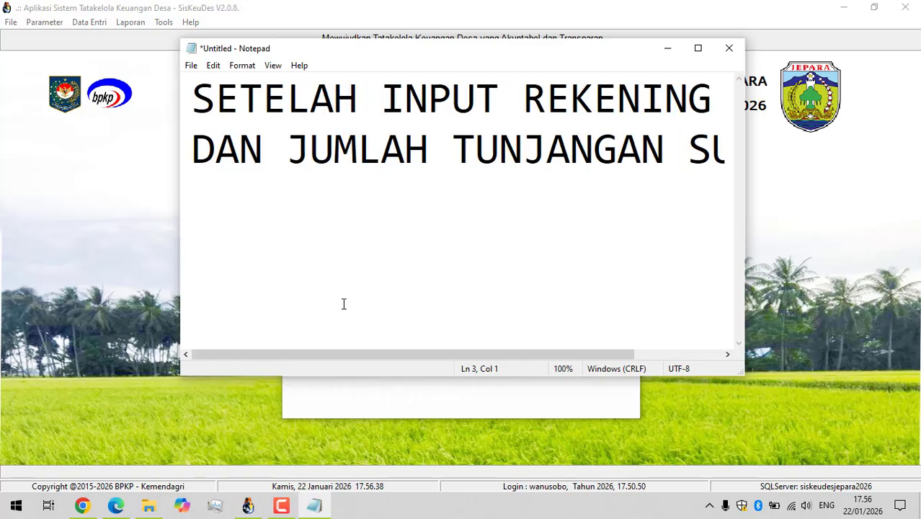
text(KITA MASUK K)
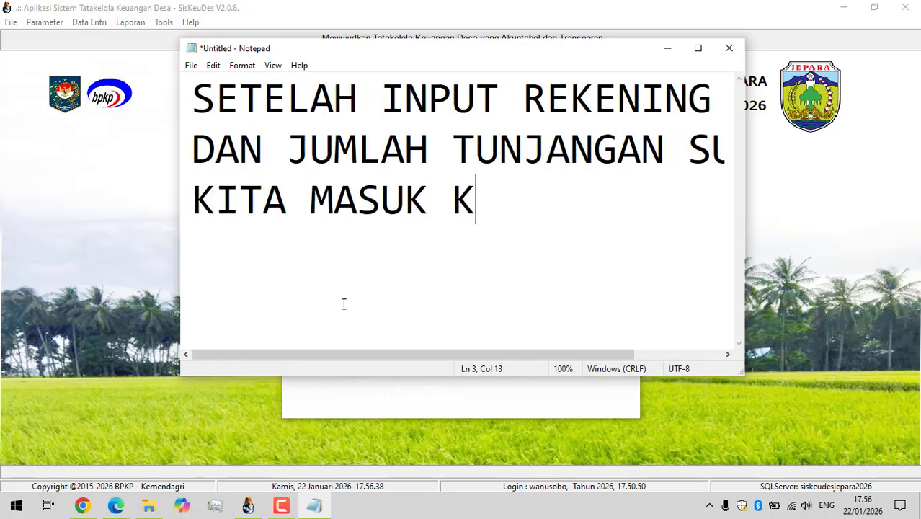
text(E DAFTAR)
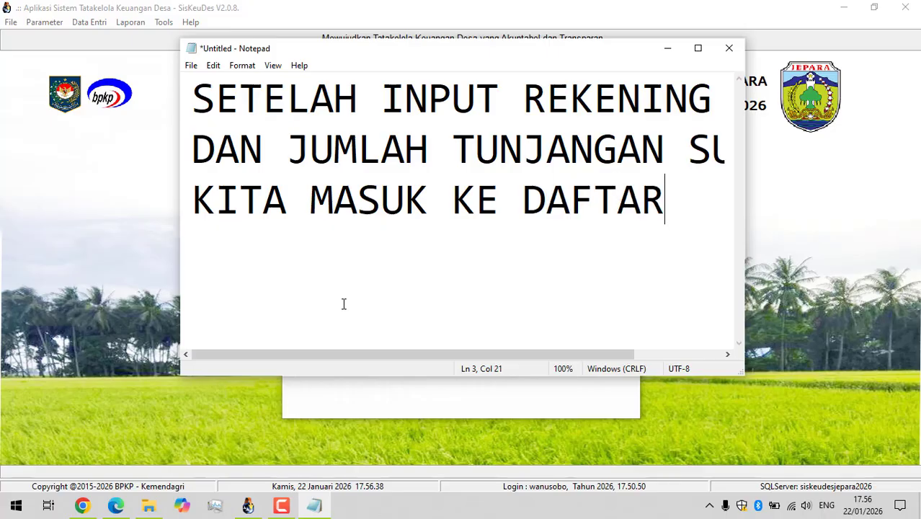
key(Return)
text(NO)
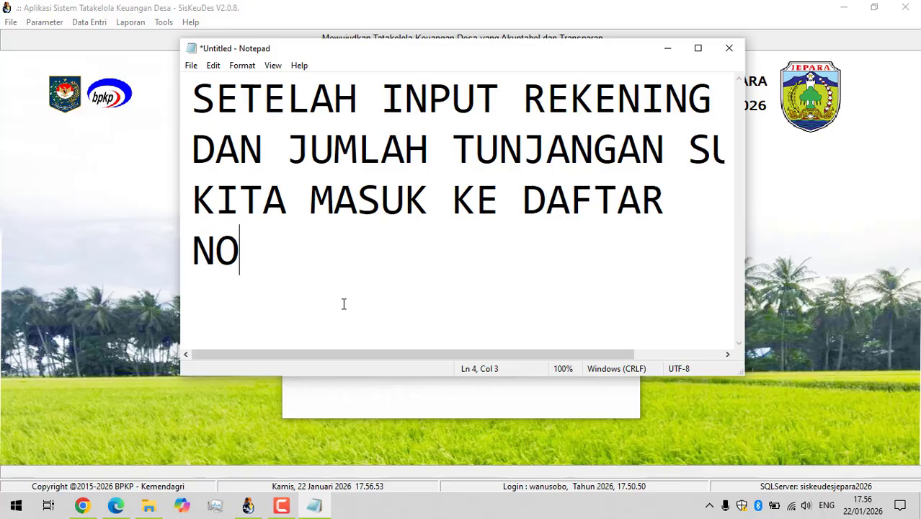
text(MINATI)
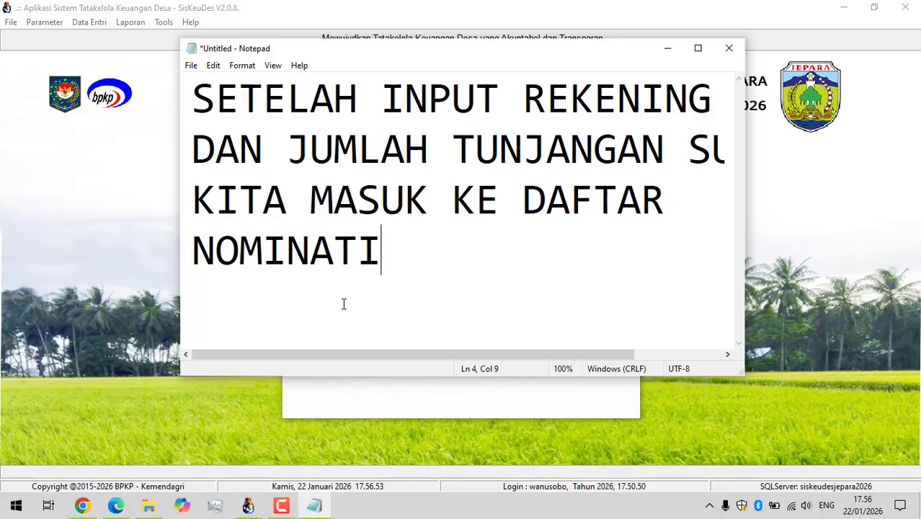
text(F)
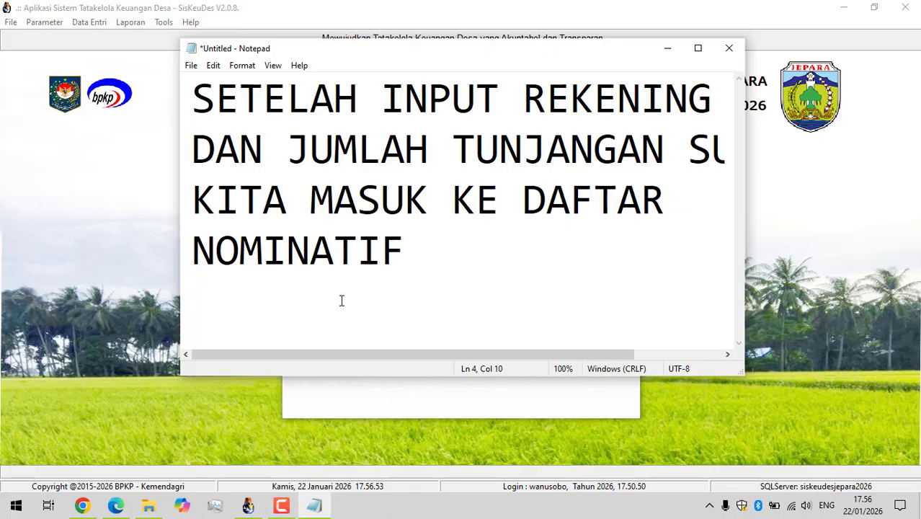
Replace the whole note with the single line "MASUK KE MENU PENATAUSAHAAN".
key(ctrl+a)
text(MAUSK )
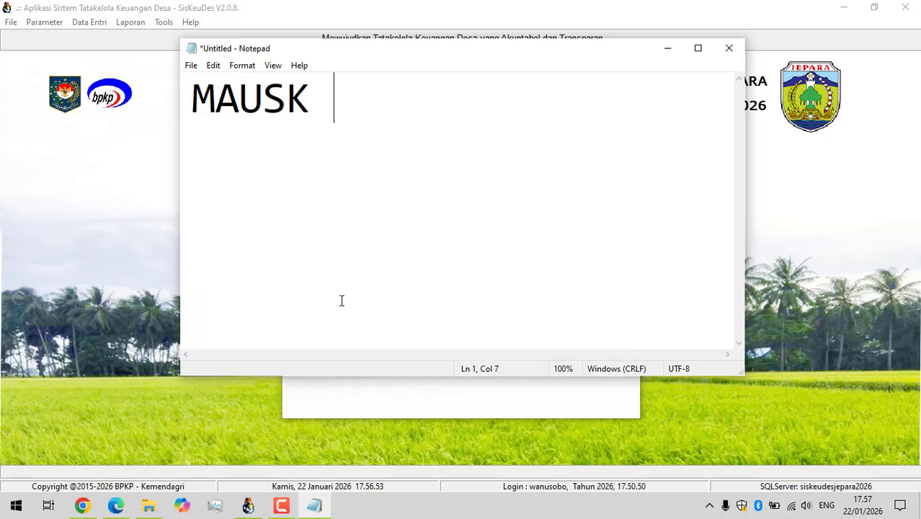
text(KE)
key(BackSpace)
key(BackSpace)
key(BackSpace)
key(BackSpace)
key(BackSpace)
key(BackSpace)
text(SU)
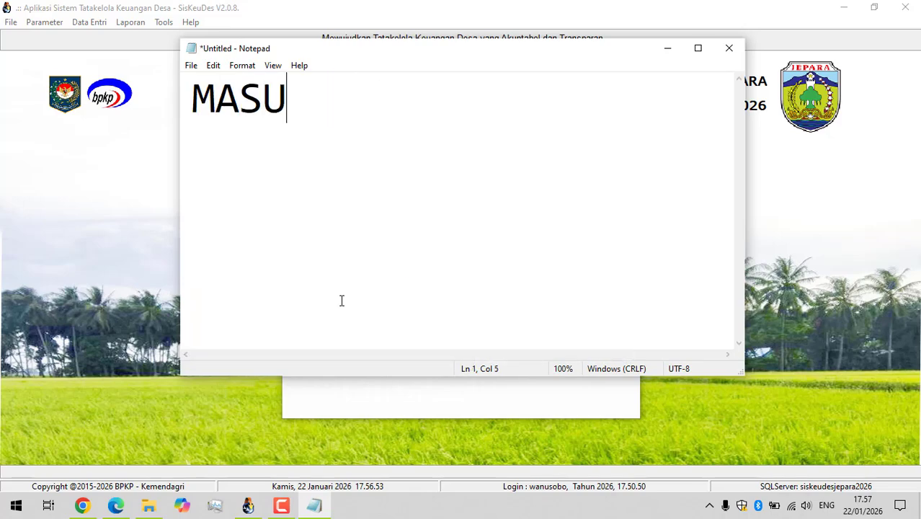
text(K KE MEN)
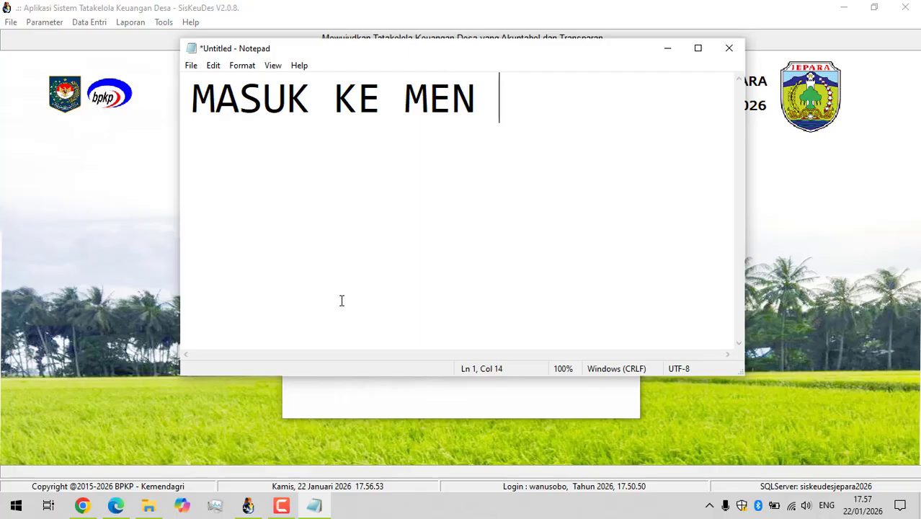
key(BackSpace)
text(U PENAT)
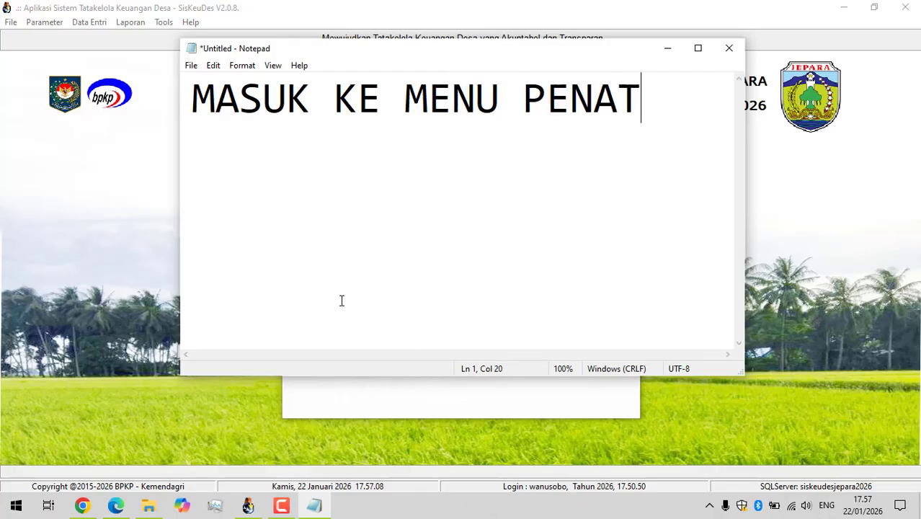
text(AUSAHAAN)
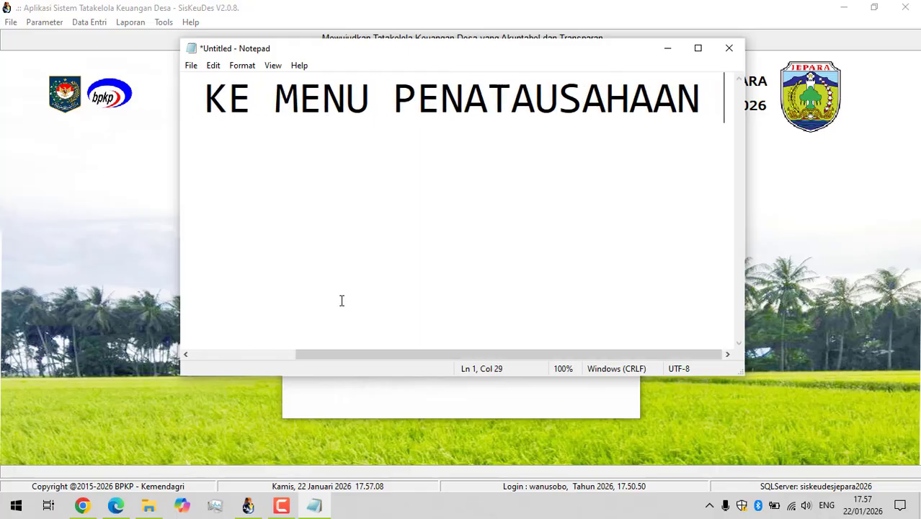
key(Return)
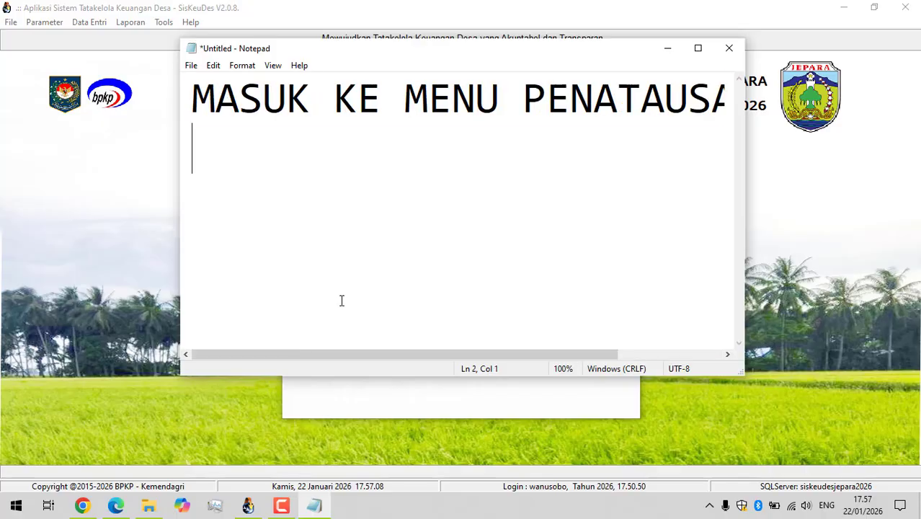
Delete all text from the note.
key(ctrl+a)
key(ctrl+minus)
key(ctrl+minus)
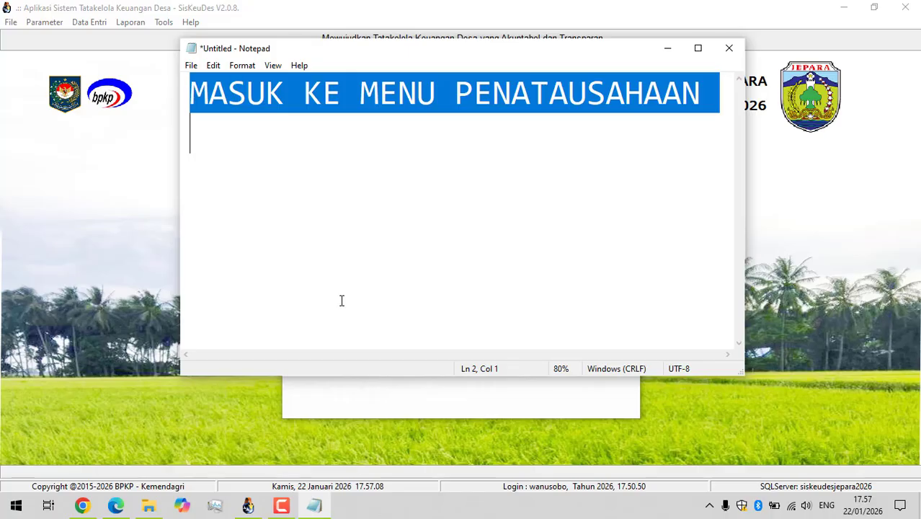
key(Delete)
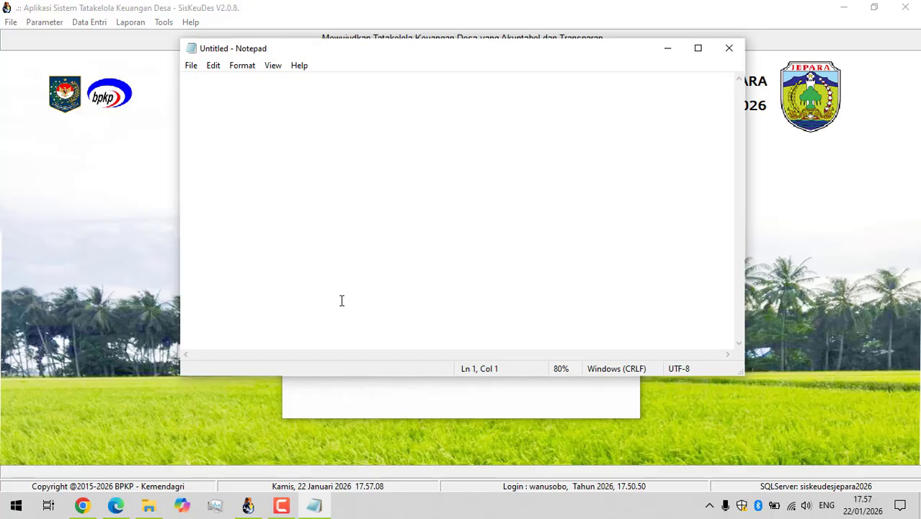
Switch to SisKeuDes, close the bank account and village officials window, and open the Daftar Nominatif under SPP Kegiatan.
click(139, 134)
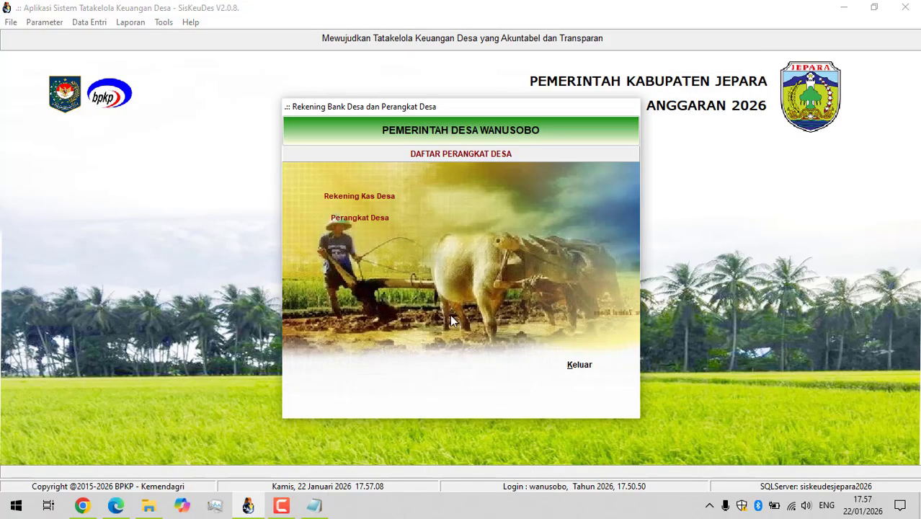
click(578, 366)
click(89, 23)
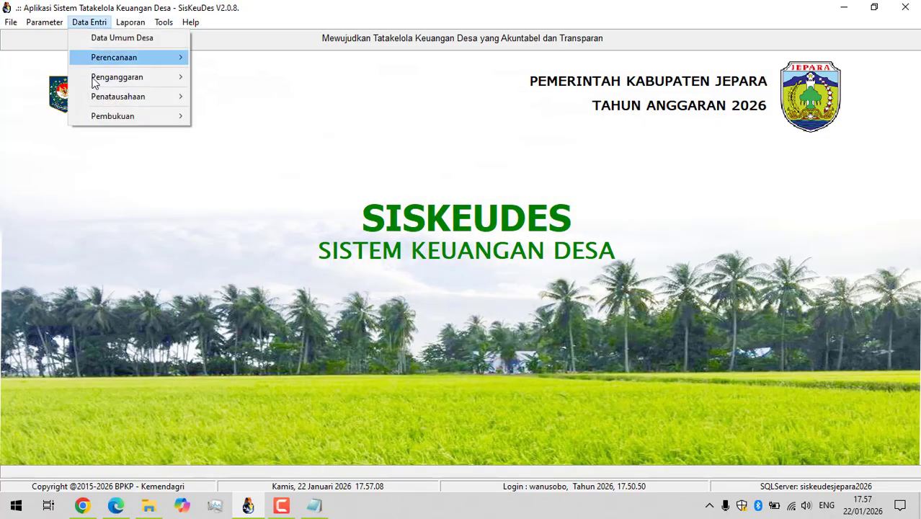
mouse_move(97, 96)
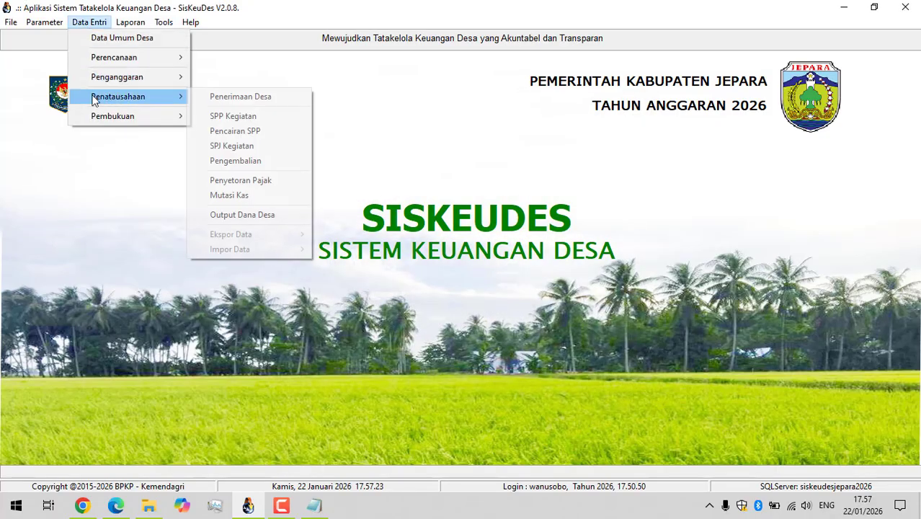
click(232, 116)
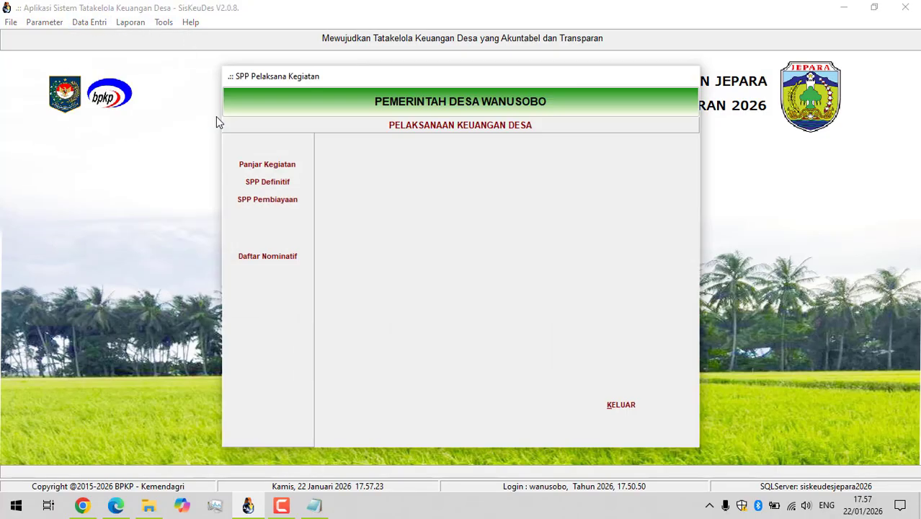
click(268, 258)
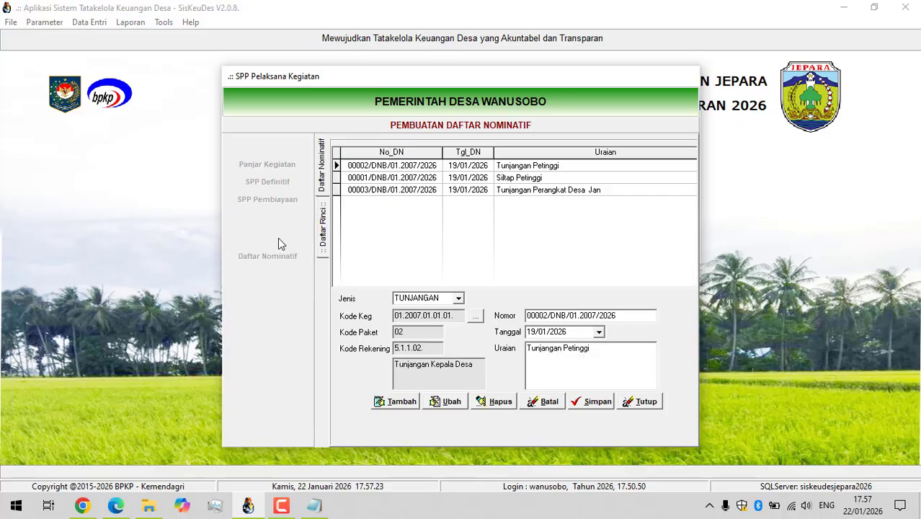
Add a new Daftar Nominatif entry of type TUNJANGAN dated 22/01/2026.
click(396, 402)
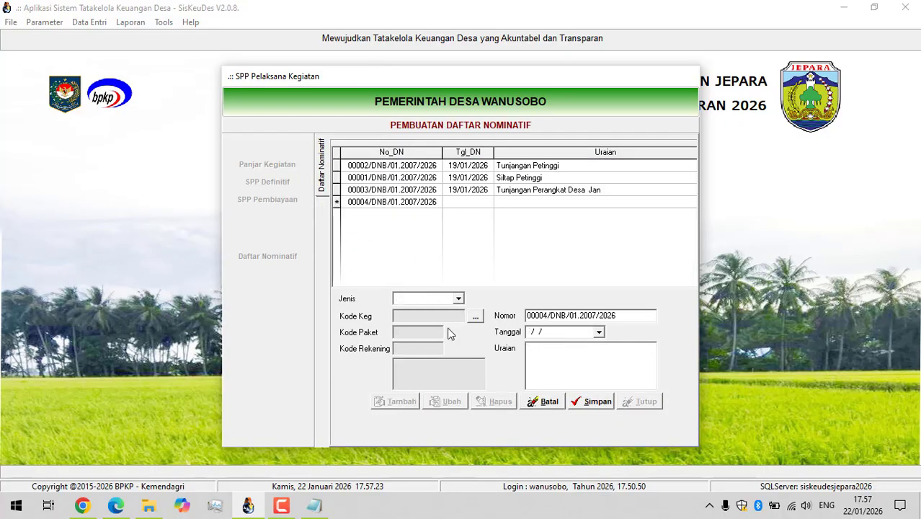
click(458, 299)
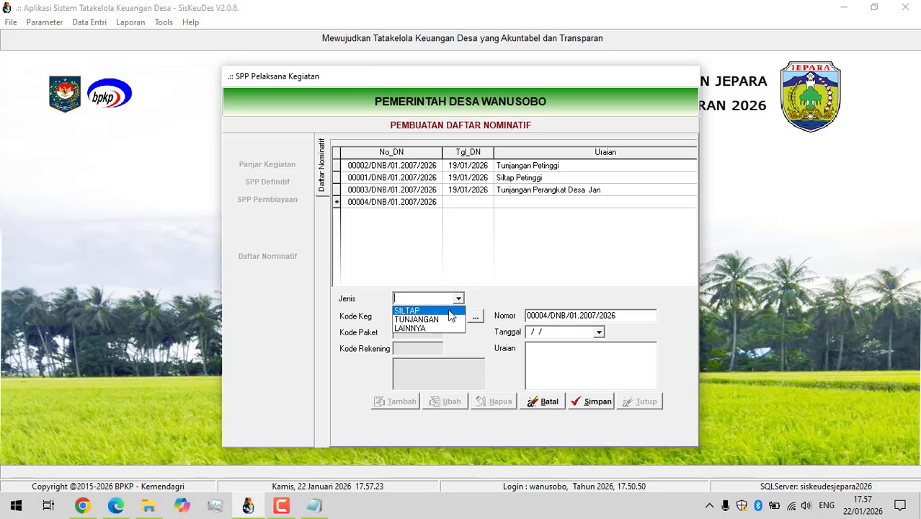
click(439, 319)
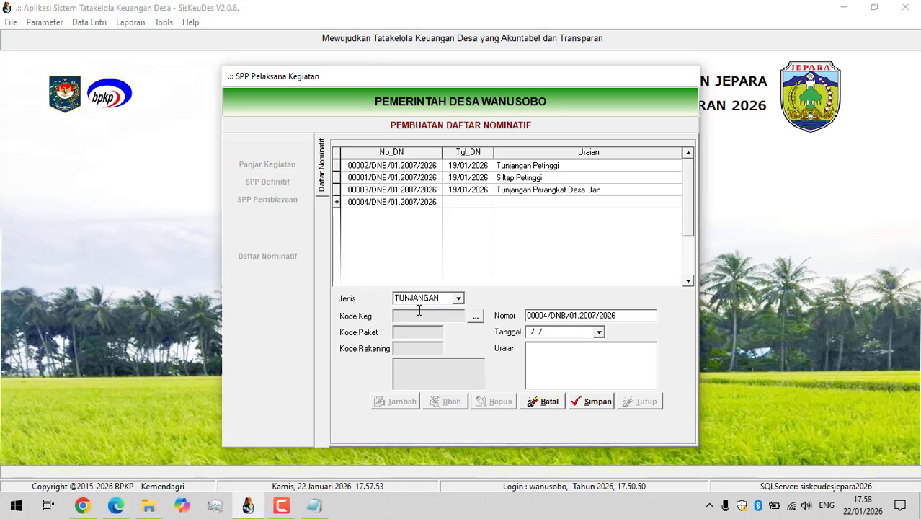
click(599, 331)
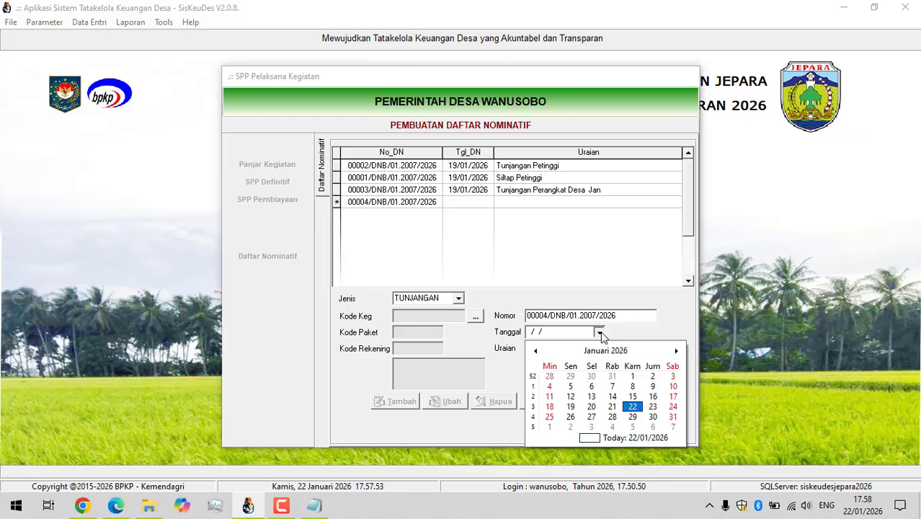
click(632, 407)
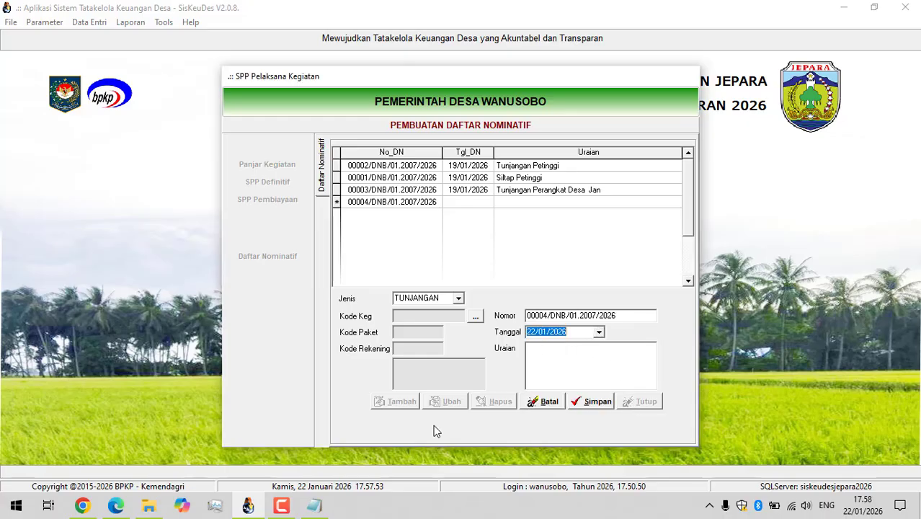
Switch to Notepad and write the reminder "PILIH TANGGAL DULU" in the empty note.
click(314, 505)
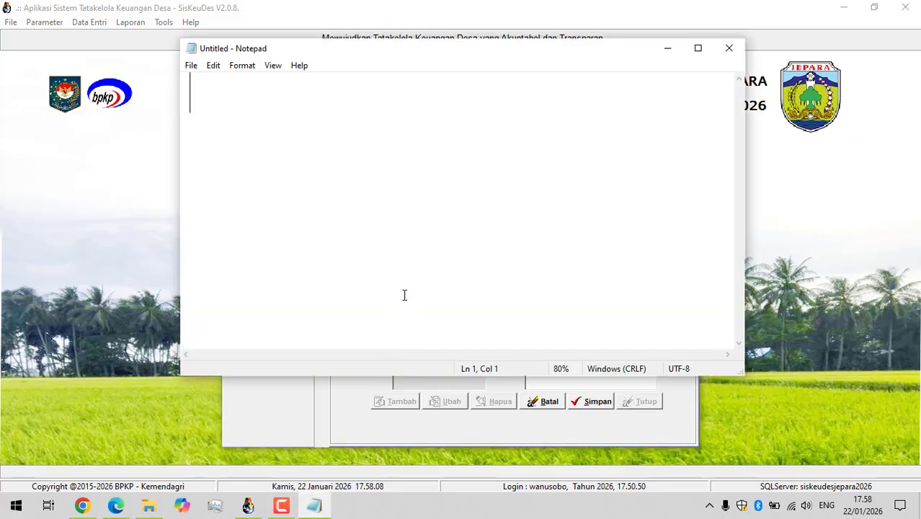
text(PILIH TAN)
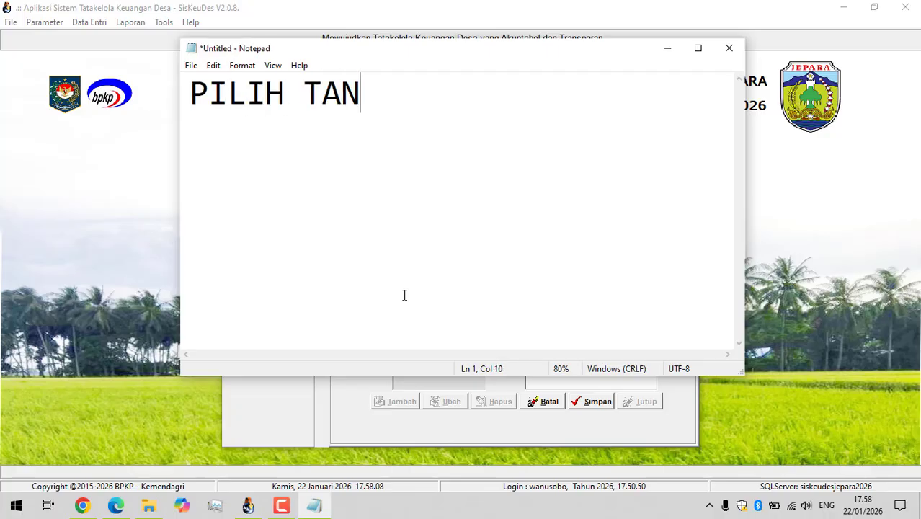
text(GGAL DULU)
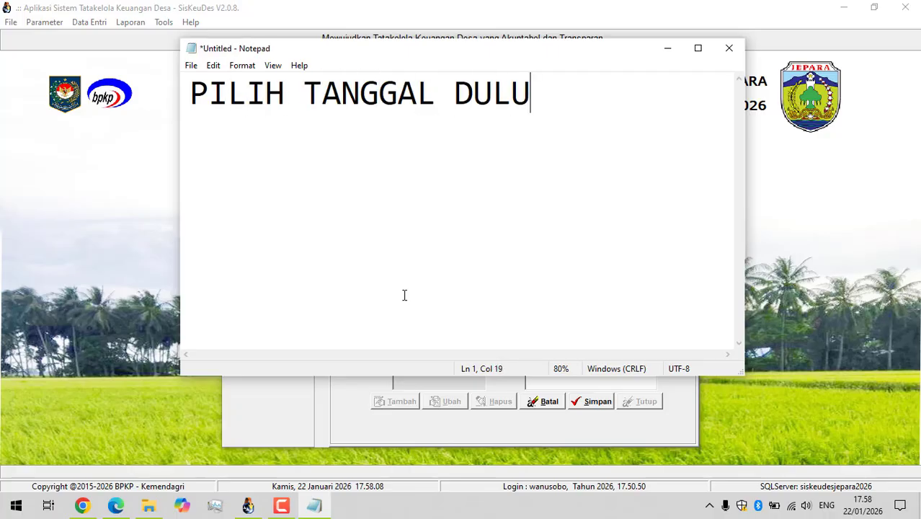
Switch back to SisKeuDes and give the new entry the date 23/01/2026 and the description "Tunjangan BPD Januari".
click(101, 276)
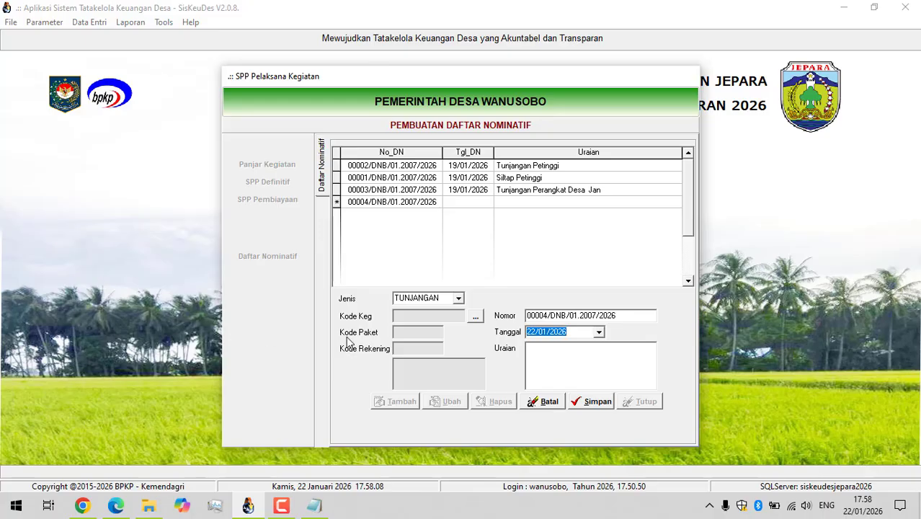
click(599, 332)
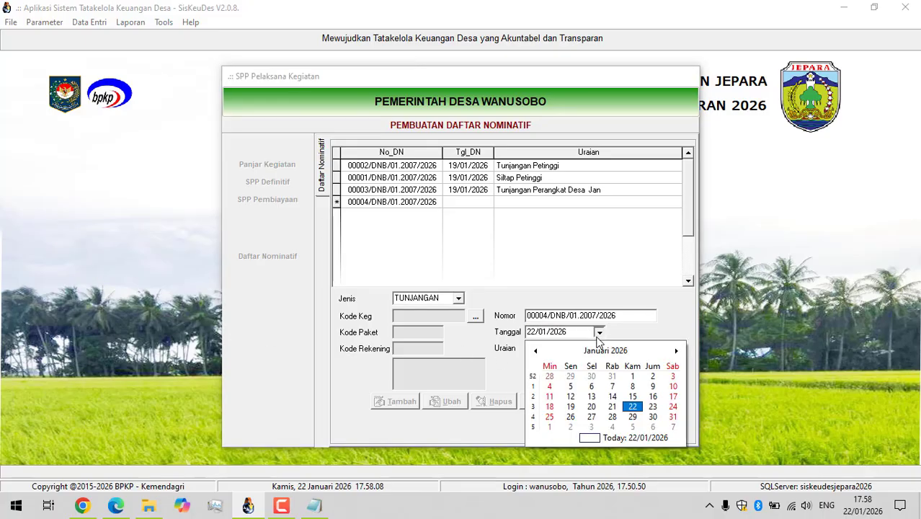
click(652, 406)
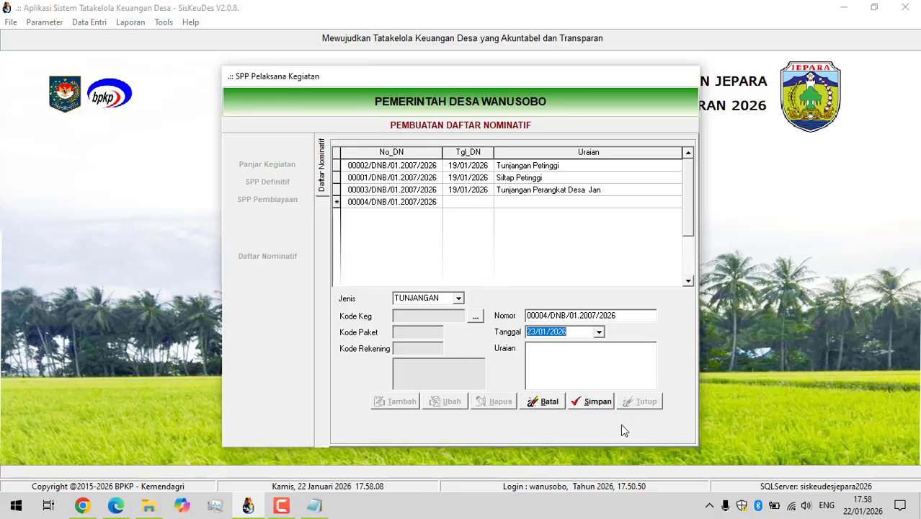
click(532, 353)
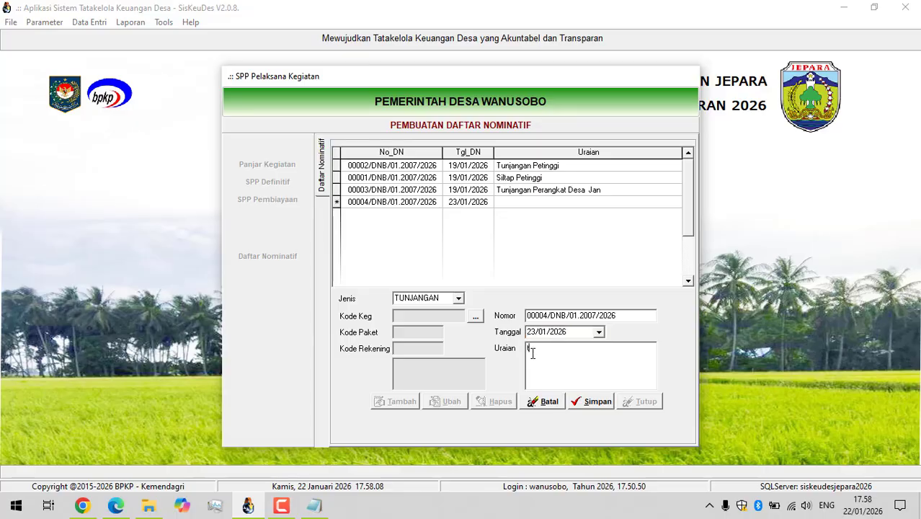
text(TUnjangan )
text(n BPD Januari)
Assign the entry the activity Penyediaan Tunjangan BPD, its sub-activity 01, and the account 5.1.4.01. Tunjangan Kedudukan BPD.
click(474, 316)
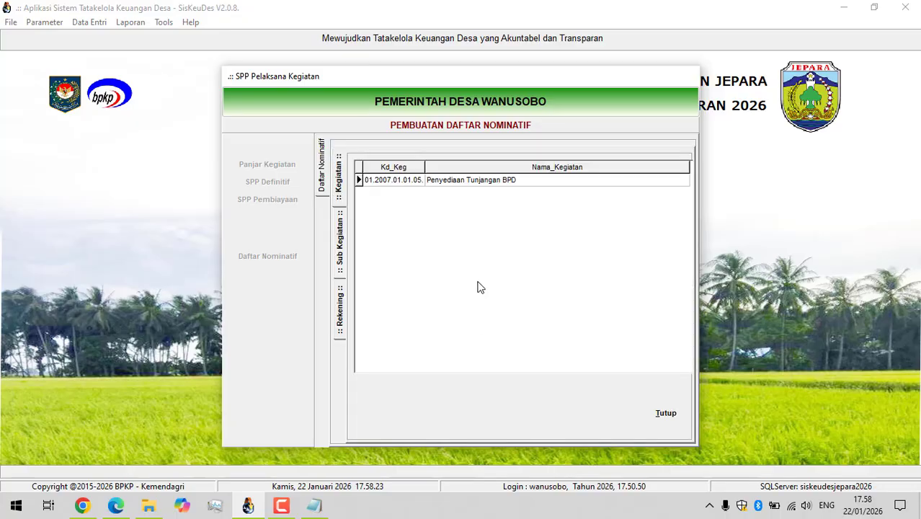
click(476, 183)
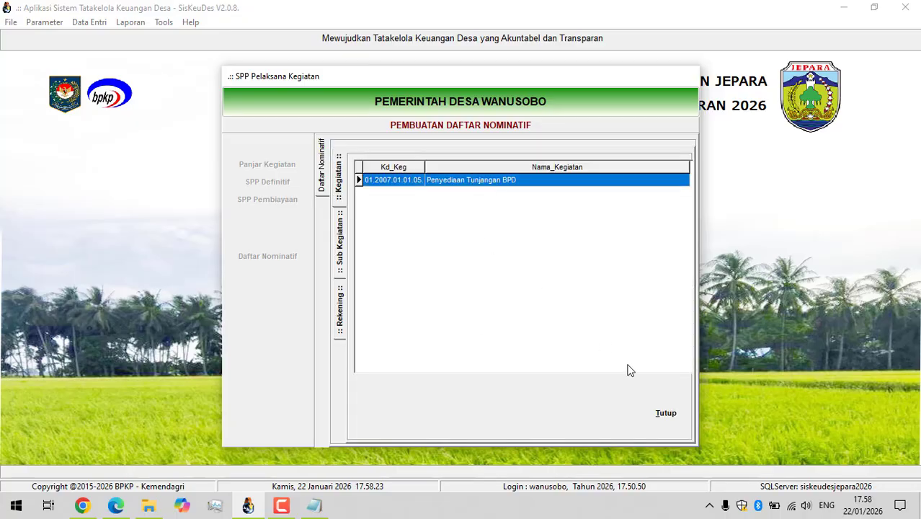
double_click(488, 182)
double_click(472, 181)
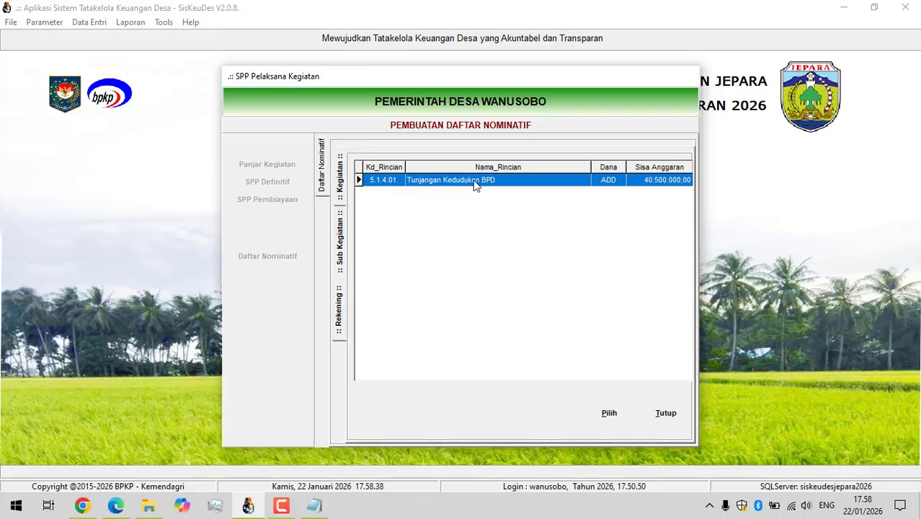
double_click(474, 185)
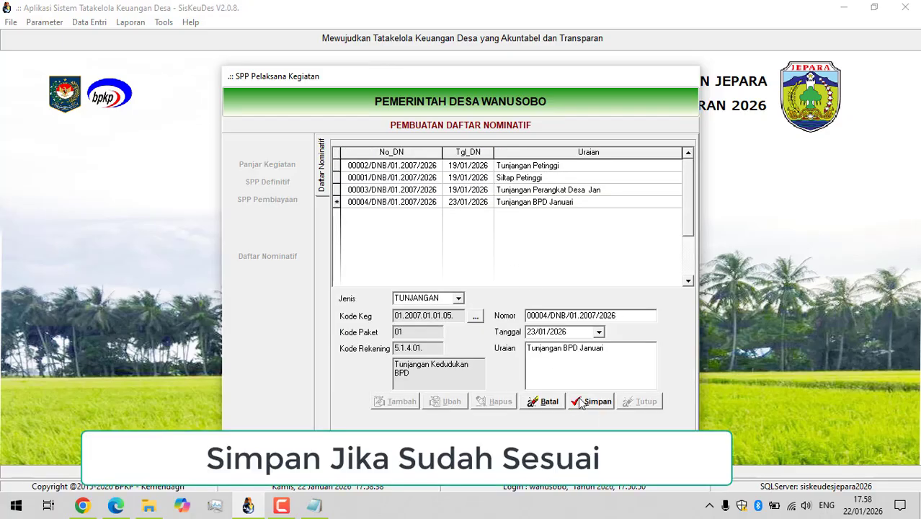
Save the new Daftar Nominatif entry and open the recipient details of the "Tunjangan BPD Januari" row.
click(581, 403)
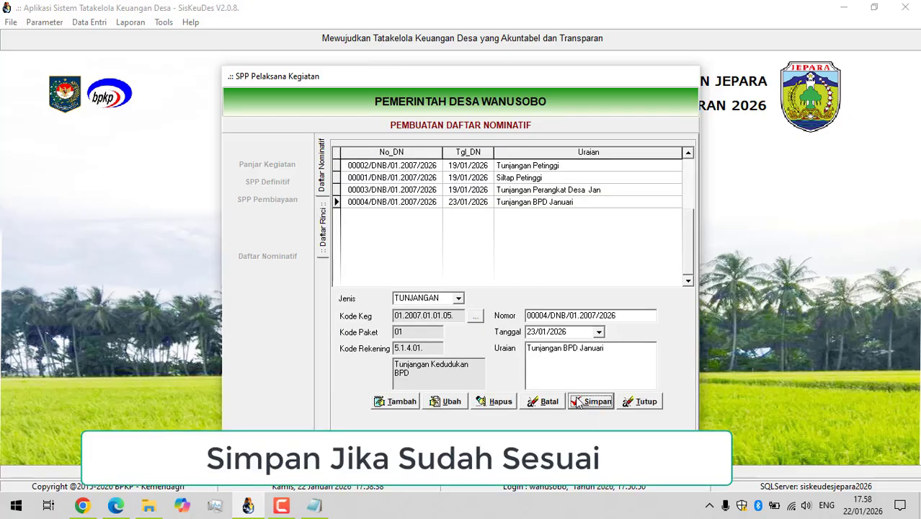
click(539, 331)
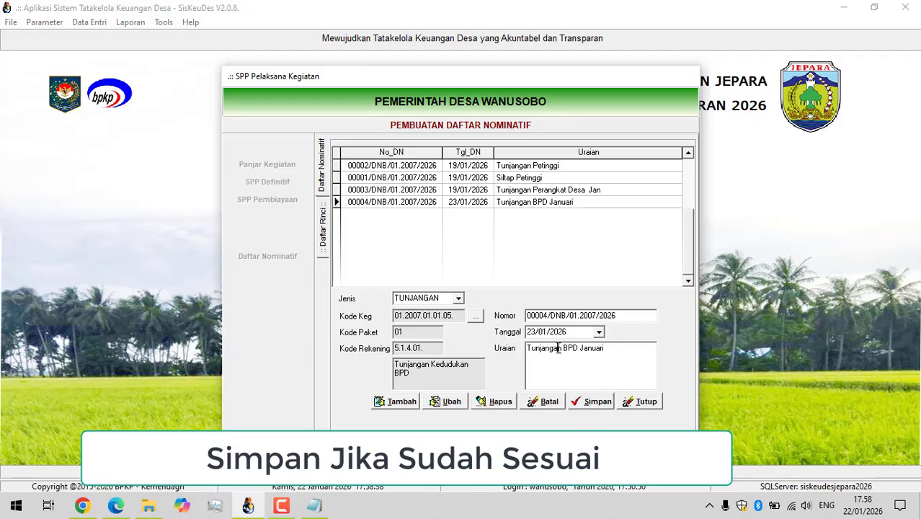
click(527, 205)
double_click(524, 206)
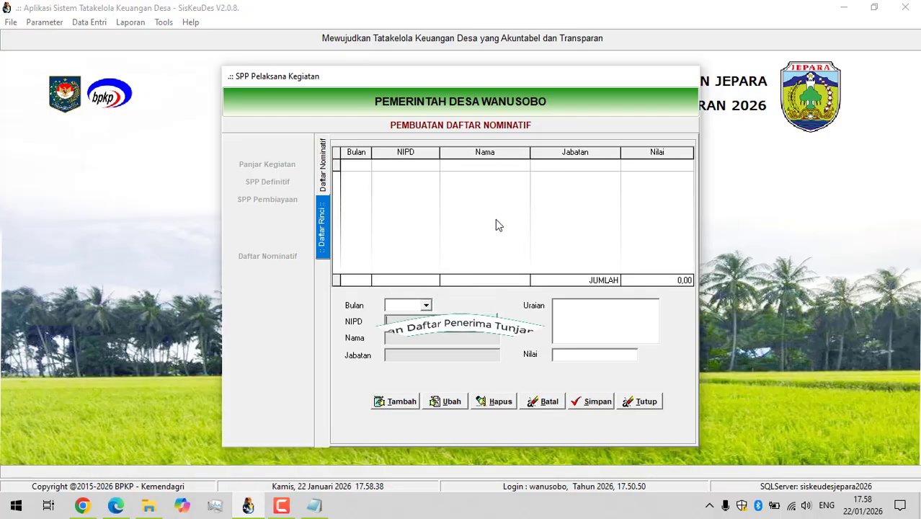
Start the first recipient row in the Daftar Rinci with month 1.
click(425, 305)
click(411, 320)
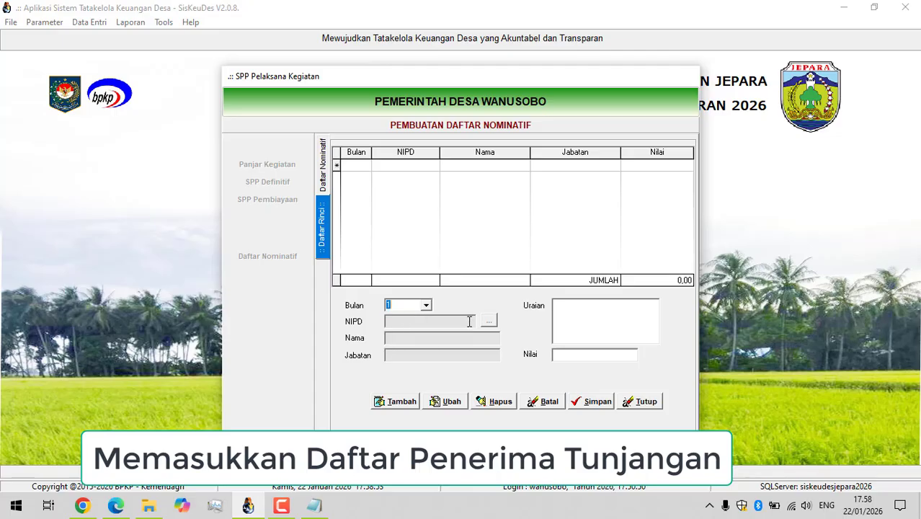
click(394, 401)
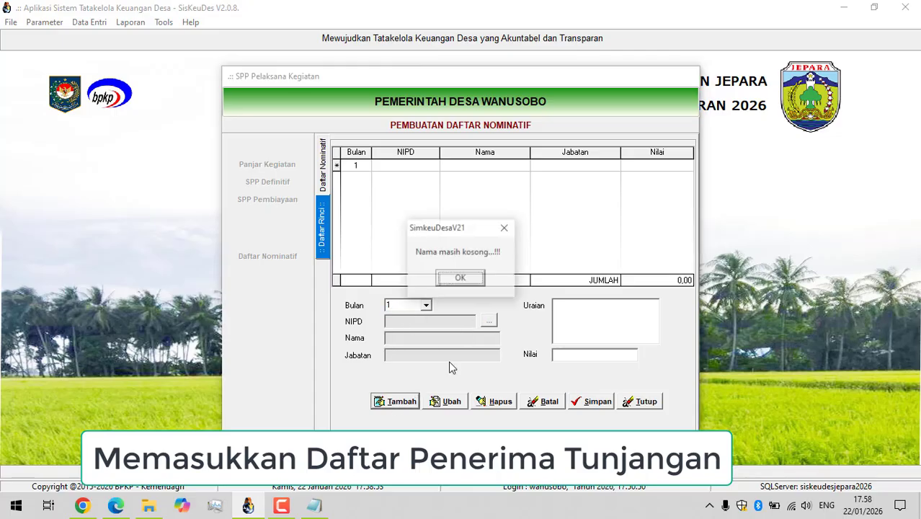
click(462, 279)
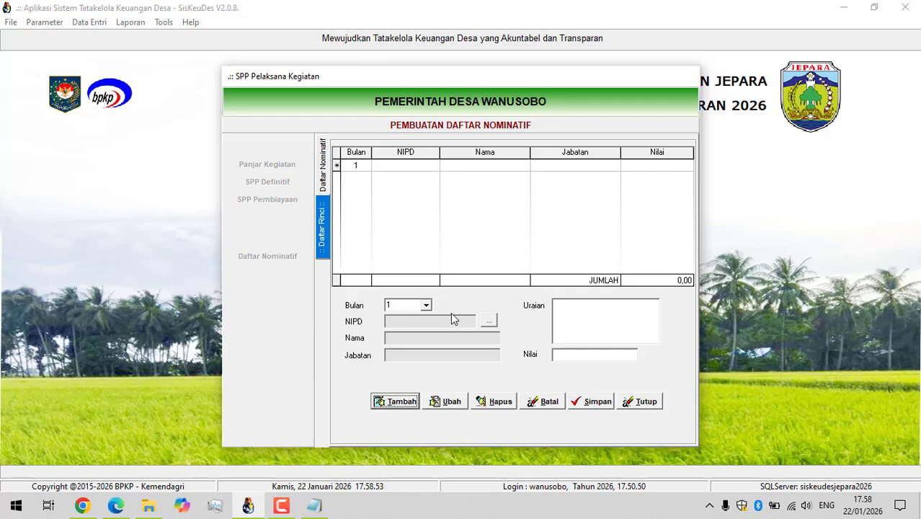
click(443, 401)
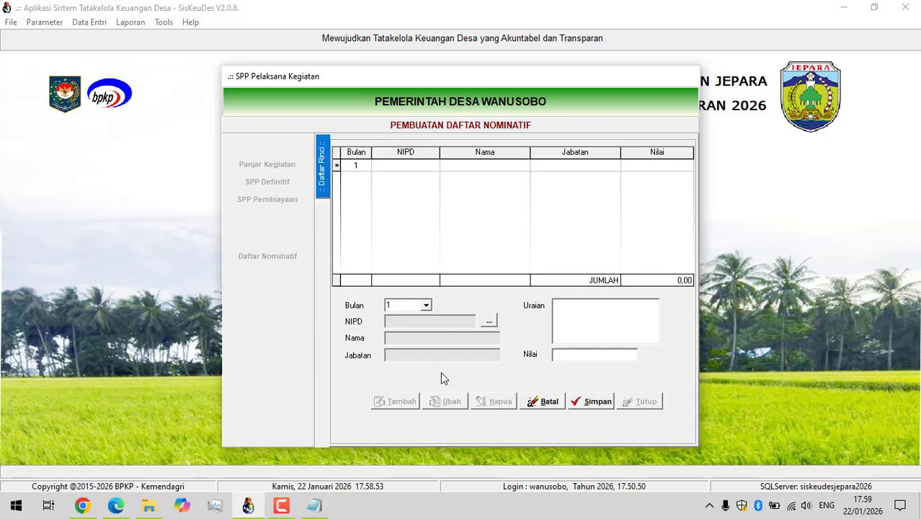
click(426, 305)
click(408, 315)
Assign the recipient with the position KETUA BPD to the row, describe it as "Tunjangan Ketua BPD Januari" and save it.
click(488, 322)
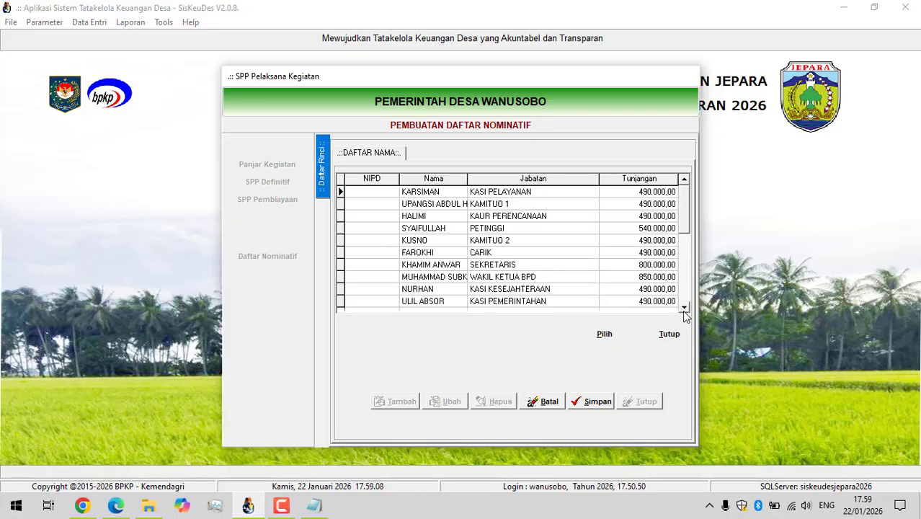
click(682, 307)
click(683, 307)
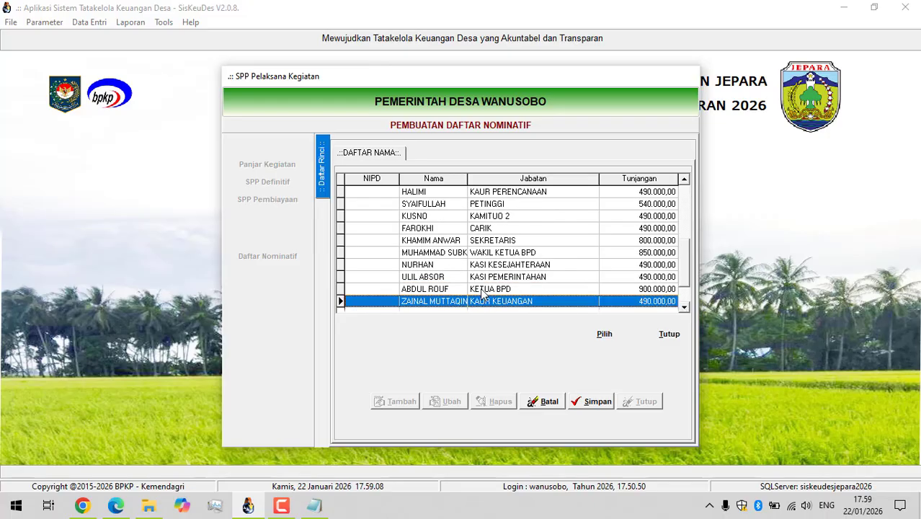
click(481, 289)
click(602, 401)
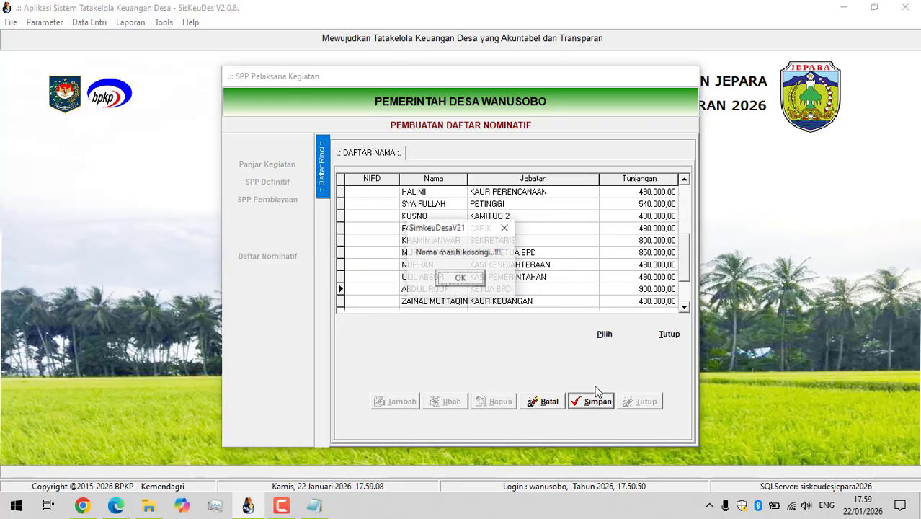
click(461, 279)
double_click(451, 288)
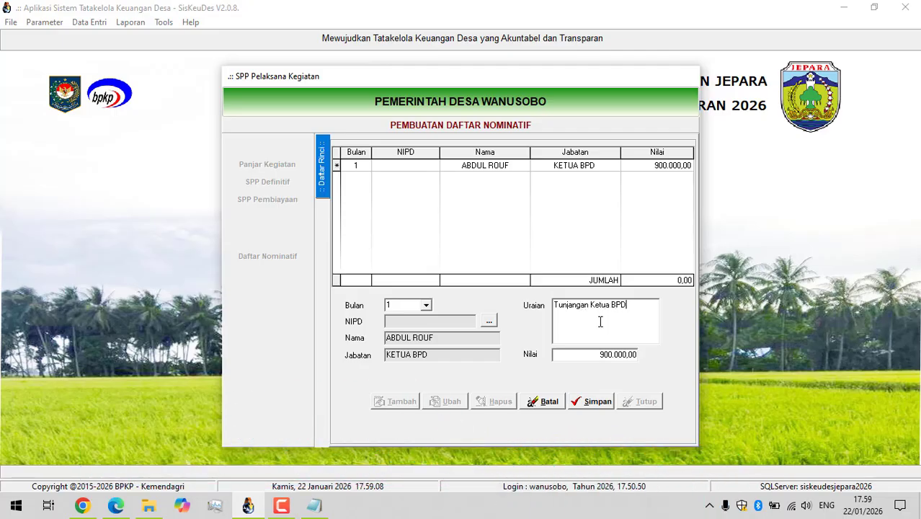
text(Januari)
click(588, 403)
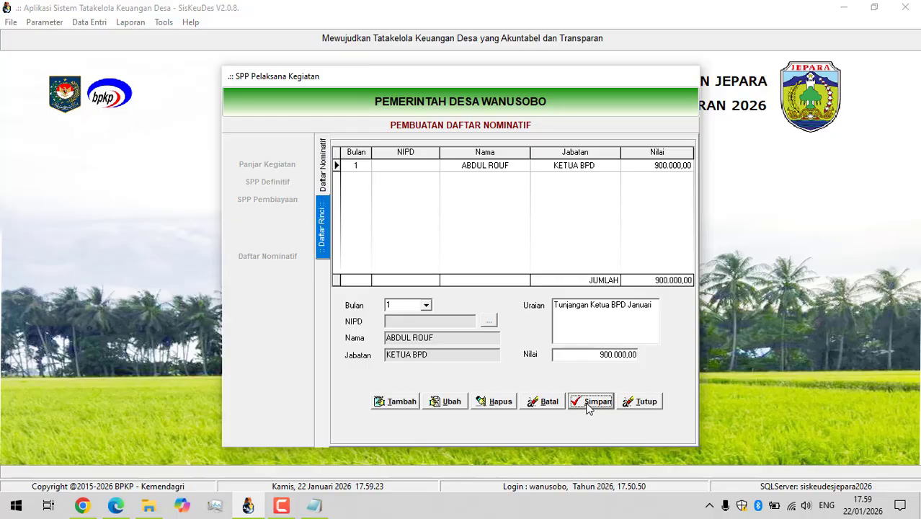
Add a month 1 row for the recipient with the position WAKIL KETUA BPD, described as "Wakil Ketua BPD", and save it.
click(397, 400)
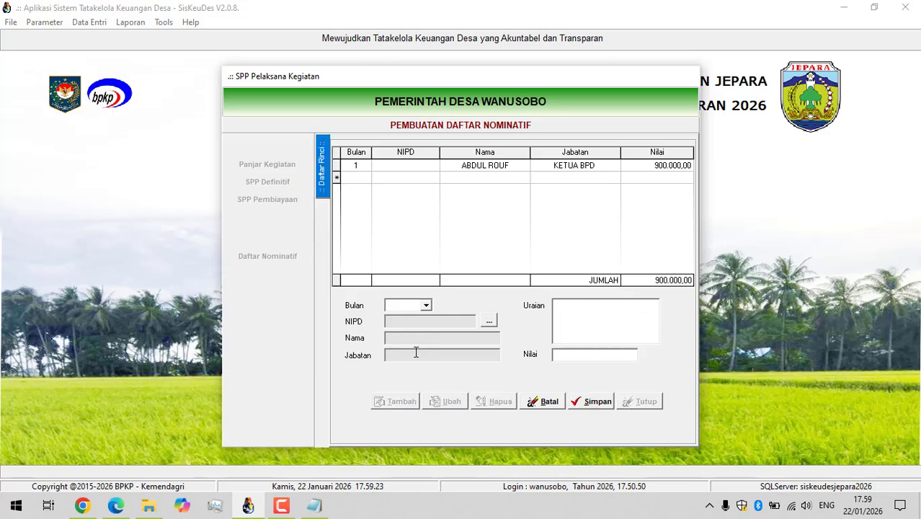
click(426, 305)
click(425, 315)
click(488, 320)
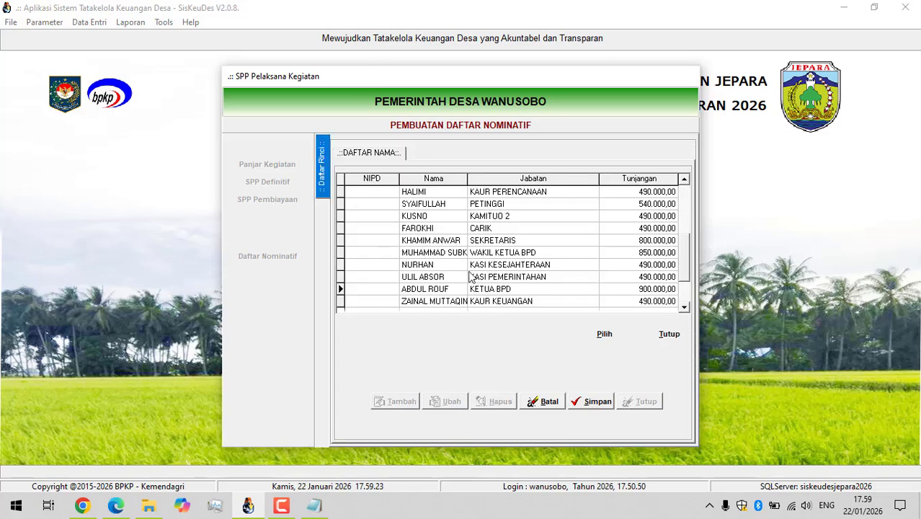
click(684, 307)
click(684, 307)
click(684, 307)
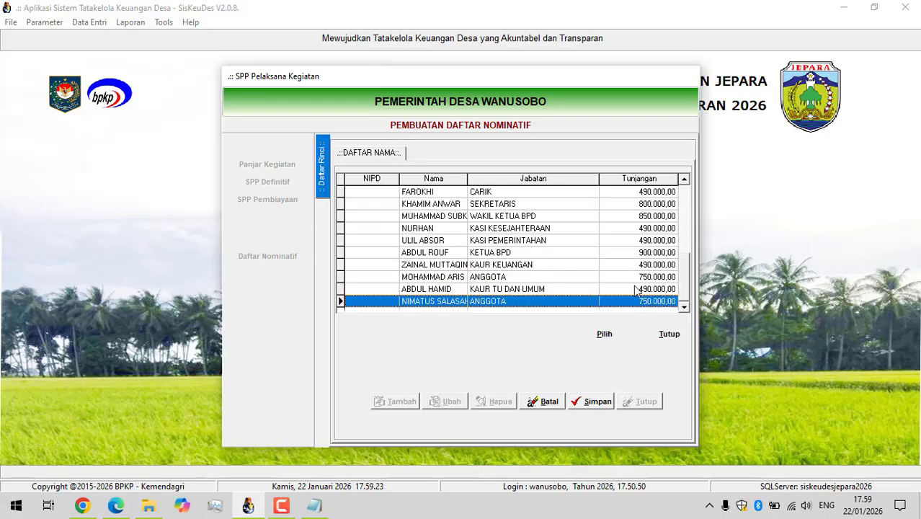
click(513, 217)
double_click(522, 221)
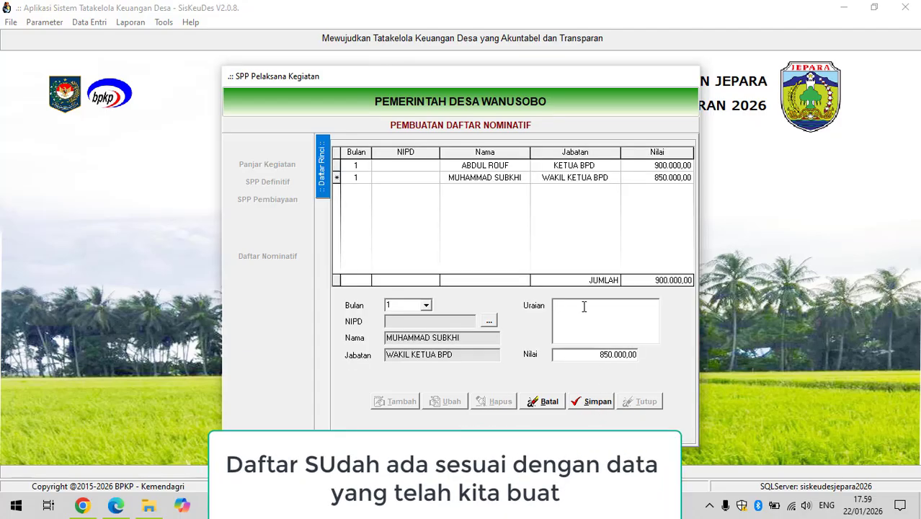
text(Wakil Ketua BPD)
click(591, 400)
Add a month 1 row for the recipient with the position SEKRETARIS, described as "Sekretaris BPD", and save it.
click(381, 403)
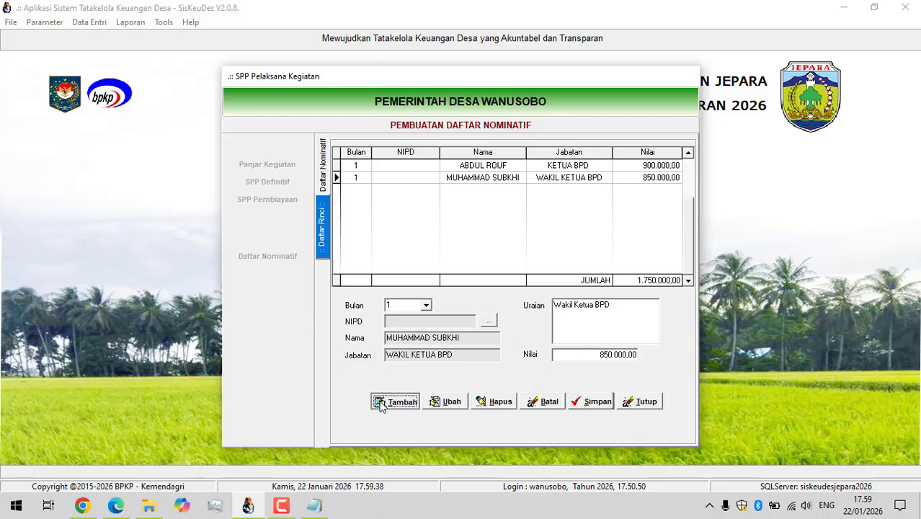
click(426, 304)
click(405, 317)
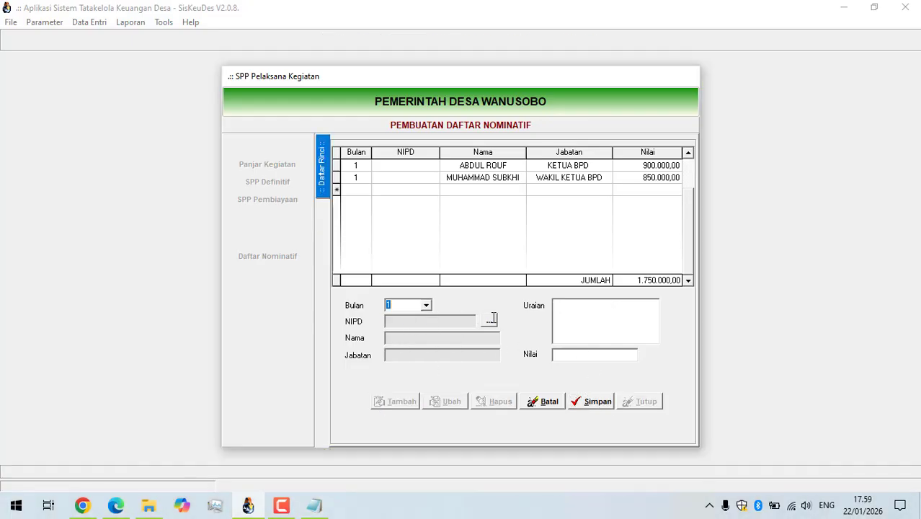
click(490, 320)
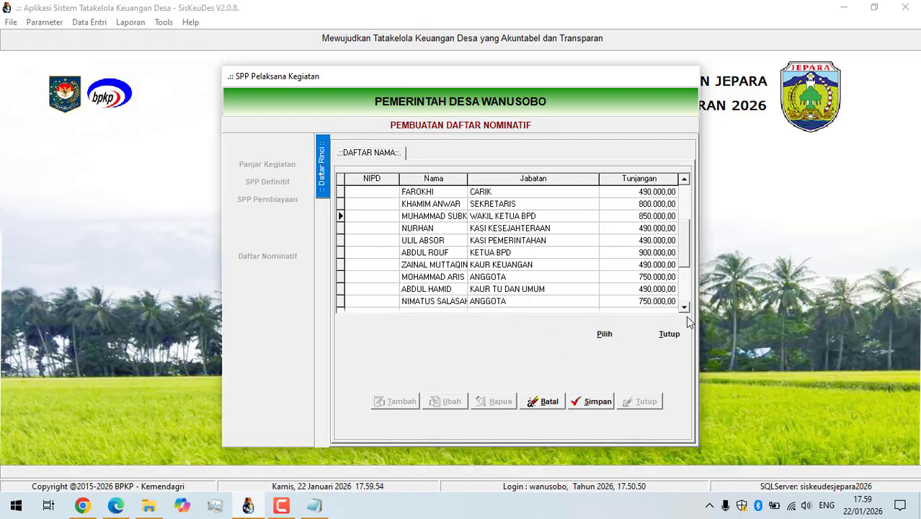
click(684, 307)
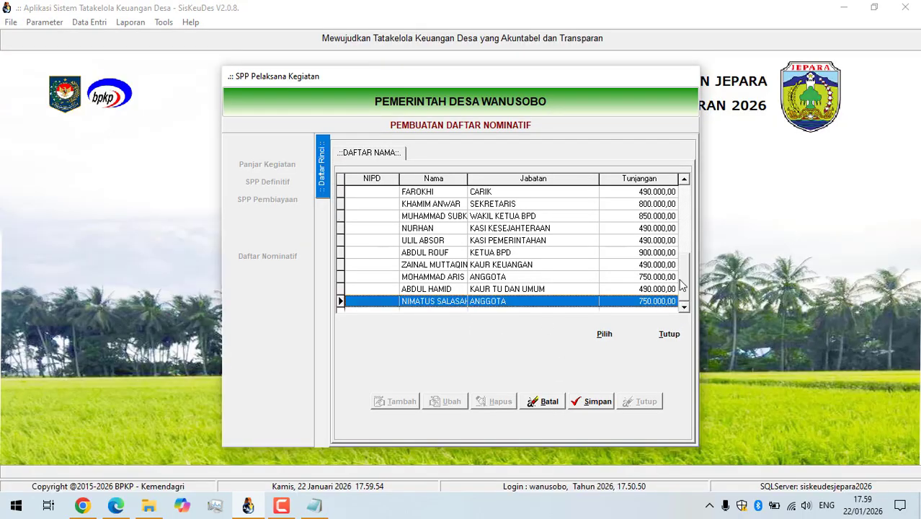
click(499, 207)
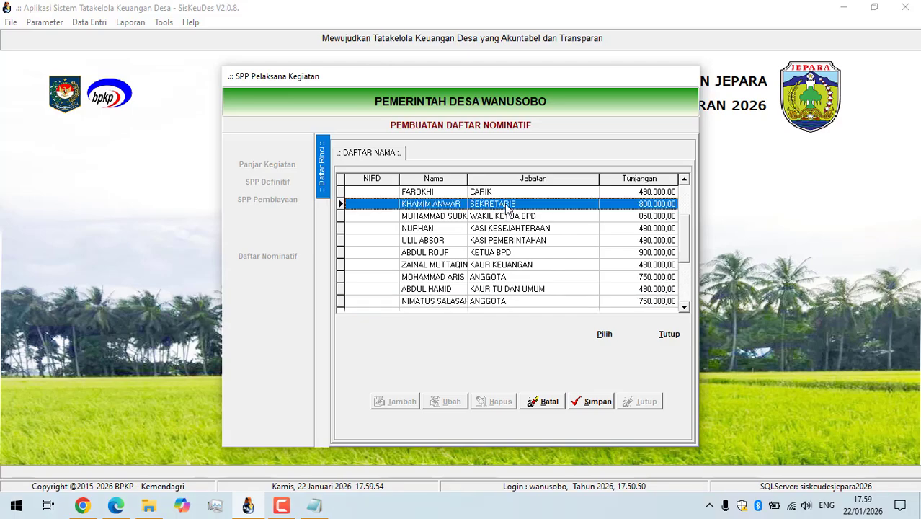
double_click(499, 207)
click(570, 401)
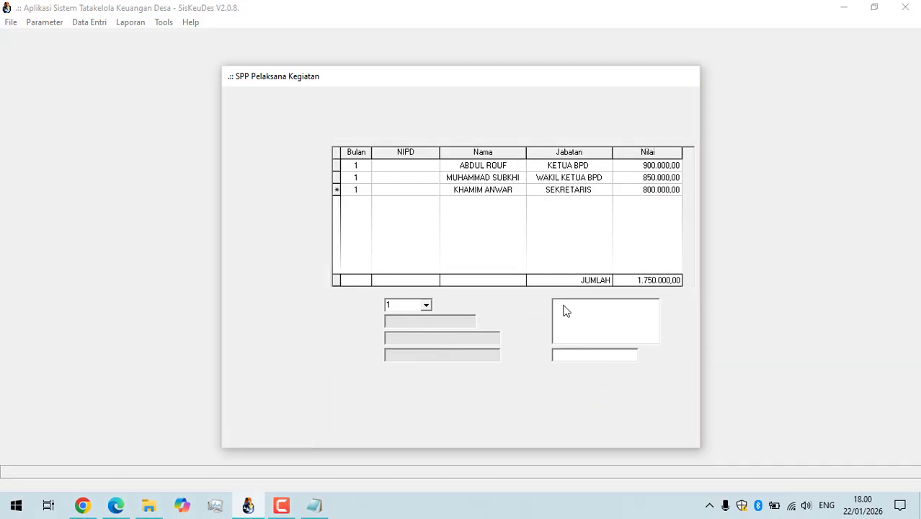
click(563, 306)
text(Sekretaris BPD)
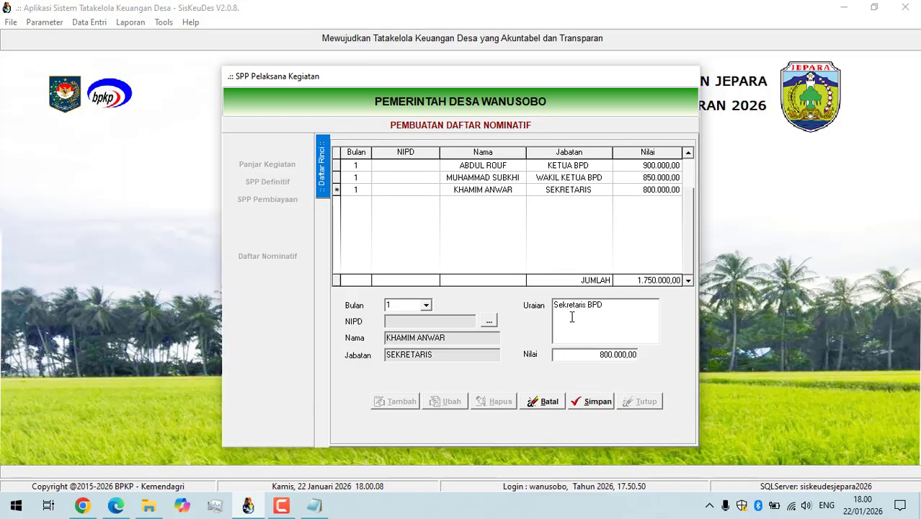
click(590, 402)
Add a month 1 row for the first recipient with the position ANGGOTA, described as "Anggota BPD", and save it.
click(396, 400)
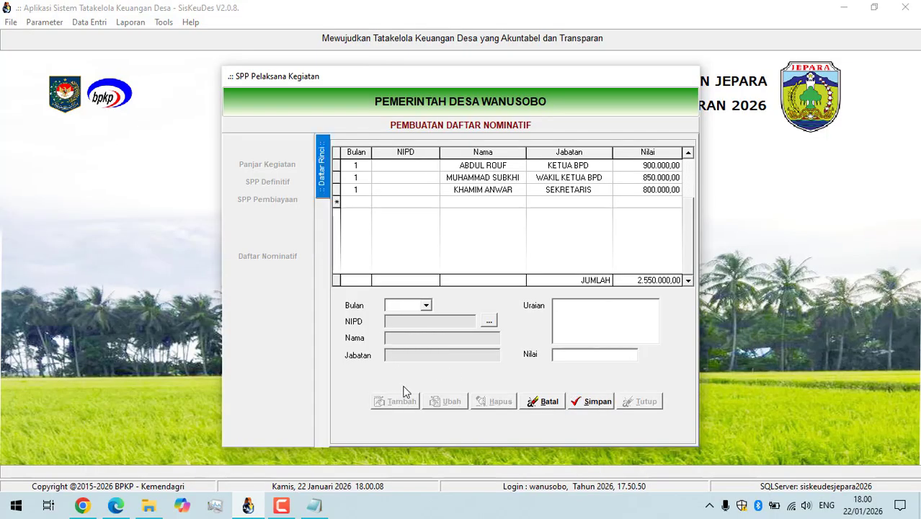
click(426, 305)
click(401, 317)
click(489, 320)
click(474, 279)
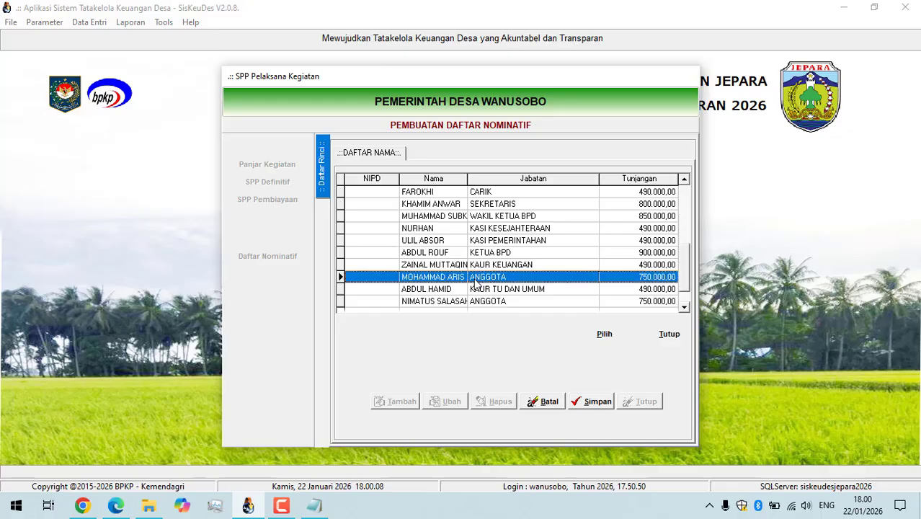
double_click(487, 281)
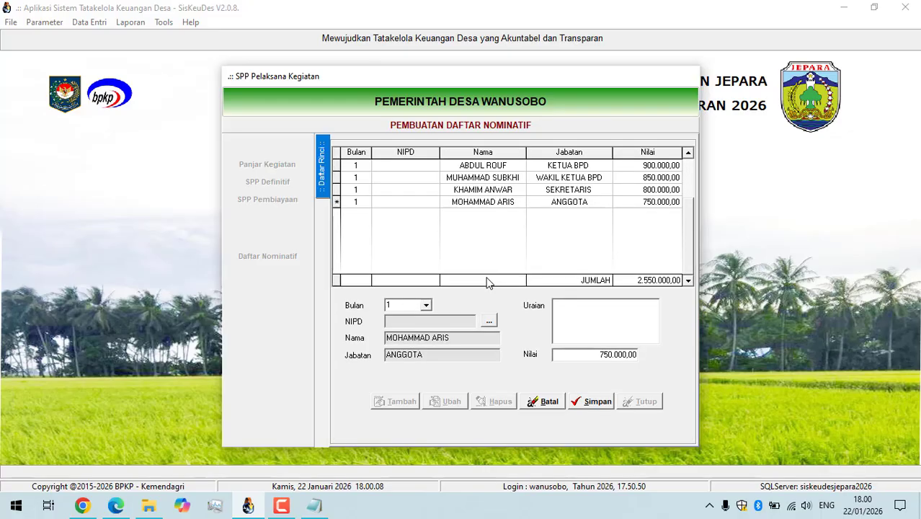
click(580, 318)
text(Anggota BPD)
click(598, 403)
Add a month 1 row for the second recipient with the position ANGGOTA, described as "Anggota BPD", and save it.
click(426, 305)
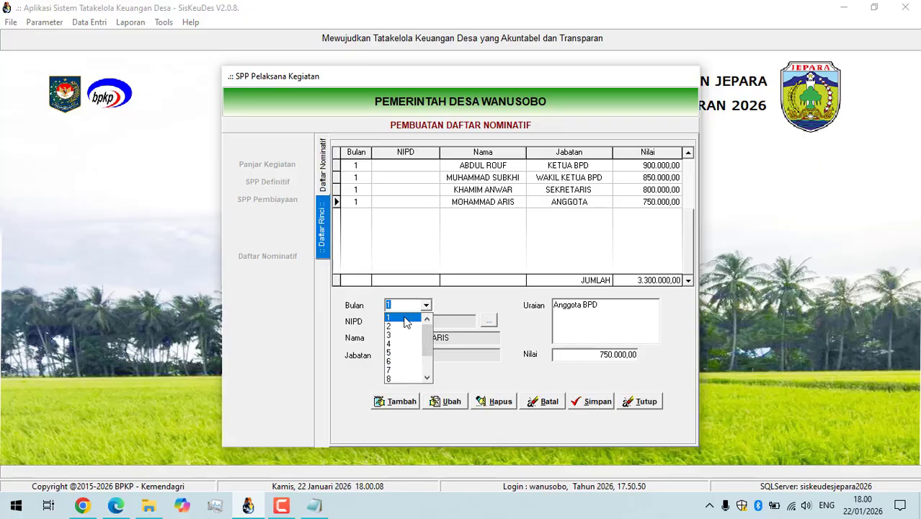
click(405, 317)
click(402, 402)
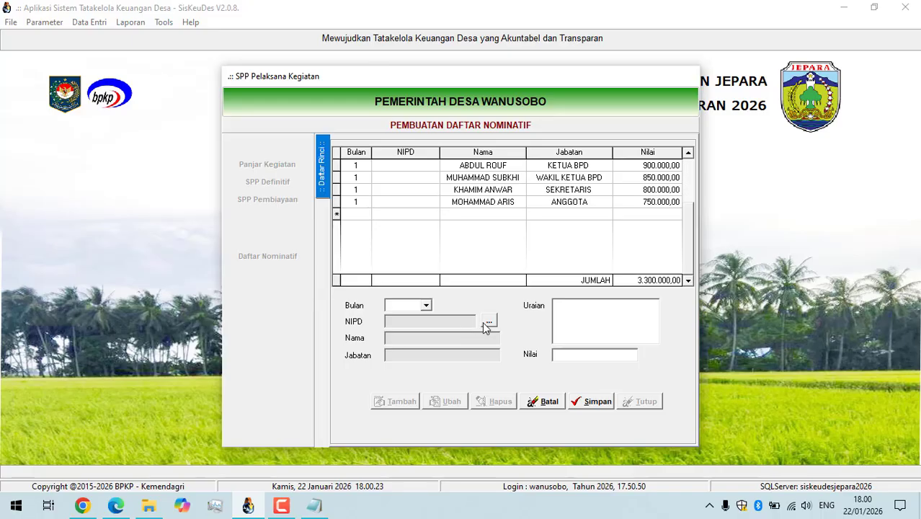
click(423, 306)
click(411, 318)
click(488, 321)
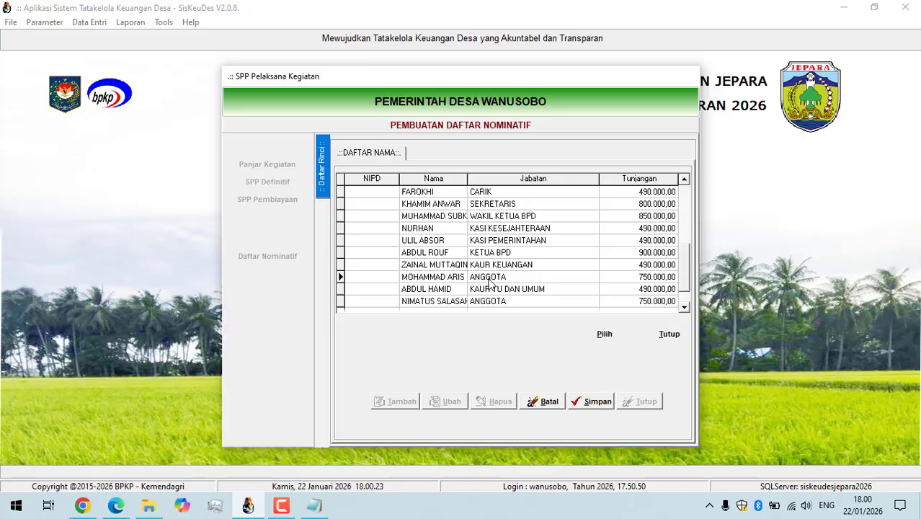
double_click(487, 302)
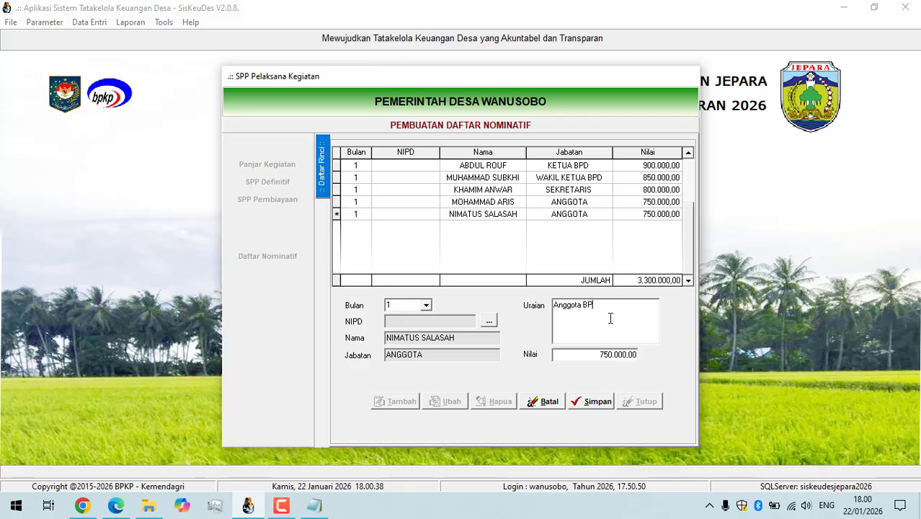
click(581, 402)
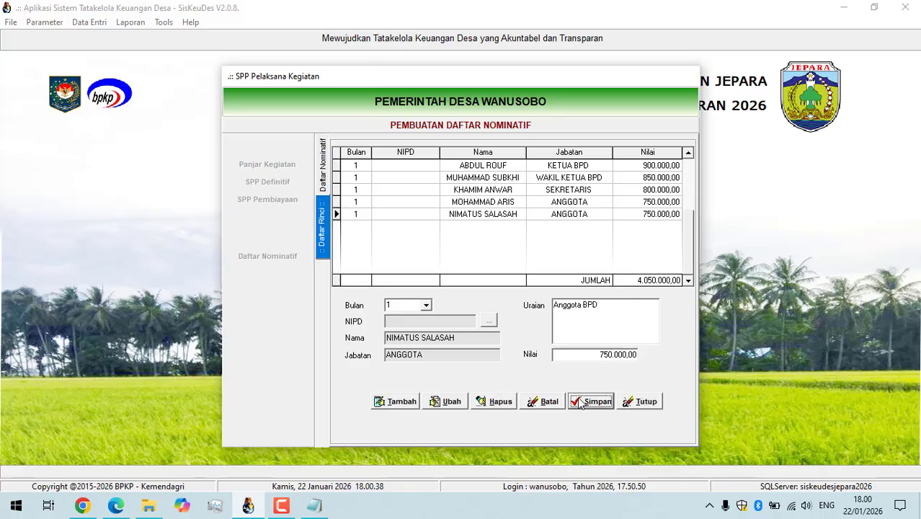
In Notepad, replace the note with "daftar NOMINATIF TELAH KITA BUAT" followed on a new line by "KITA MASUK KE SPP KEGIATAN".
click(313, 505)
key(ctrl+a)
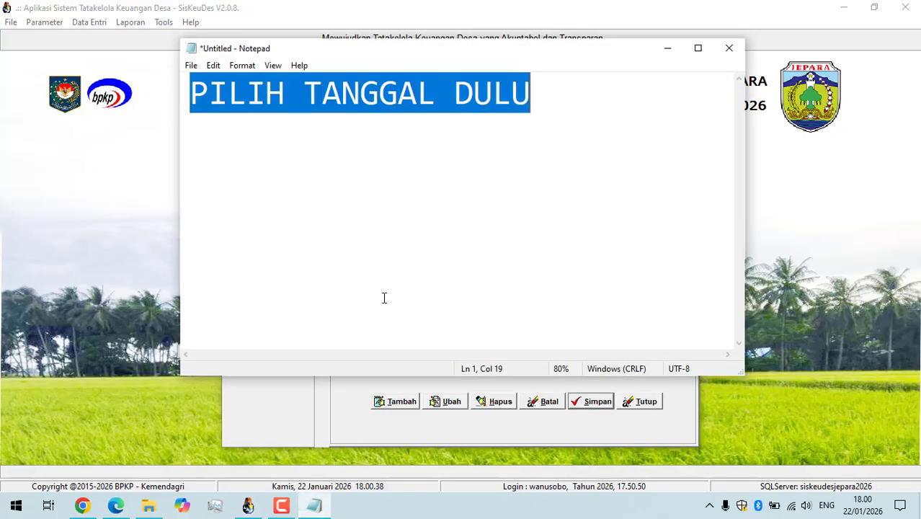
key(BackSpace)
text(daftar NOMINA)
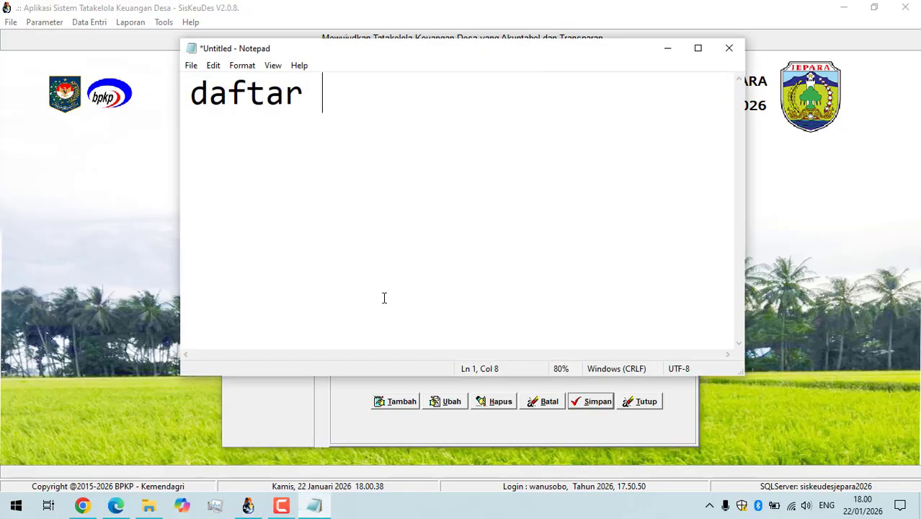
text(T)
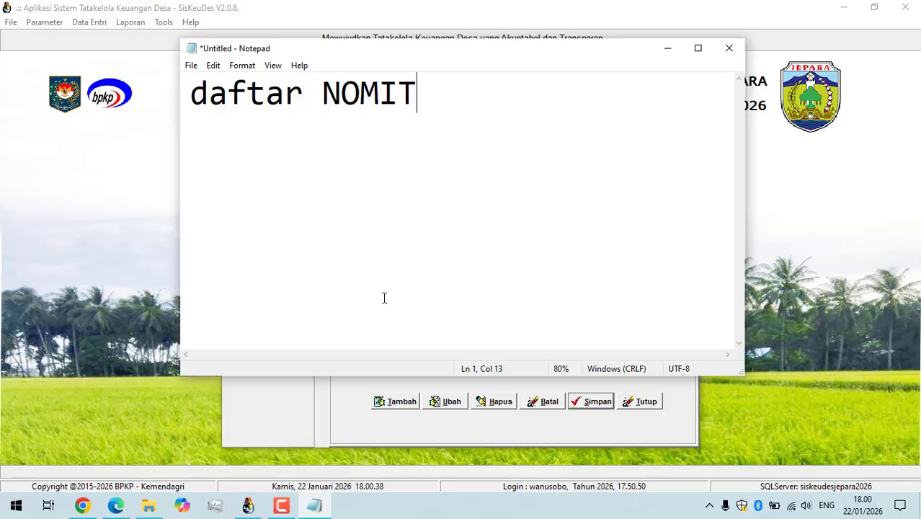
key(BackSpace)
text(NATIF)
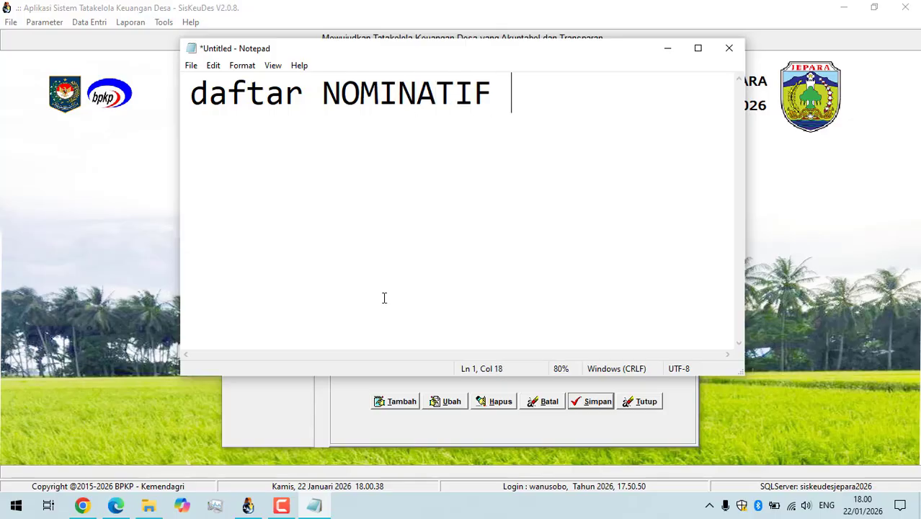
text( ELAH)
key(BackSpace)
key(BackSpace)
key(BackSpace)
key(BackSpace)
key(BackSpace)
text(TELAH KITA)
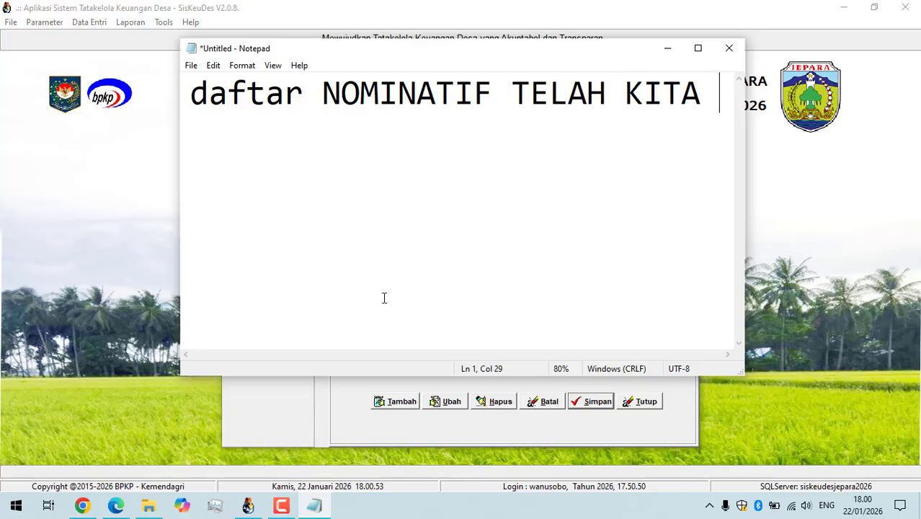
key(Return)
text(BUAT )
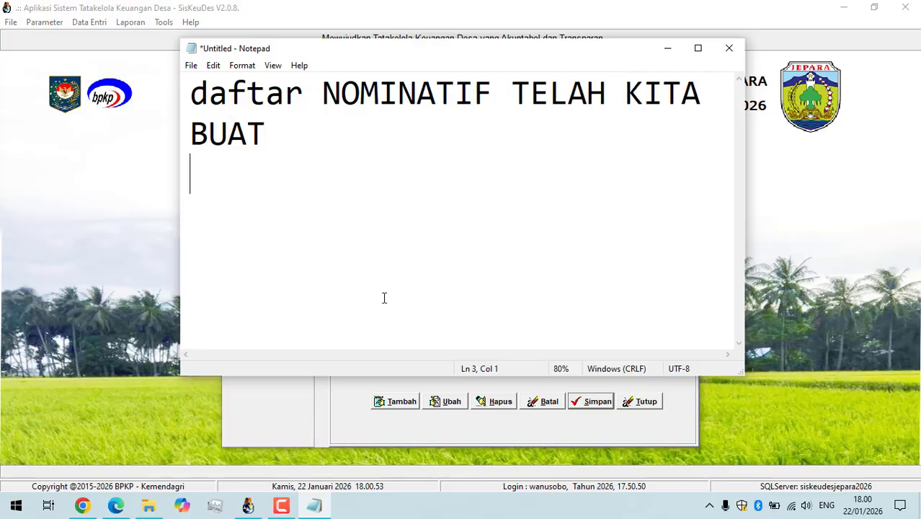
text(KITA MASUK KE)
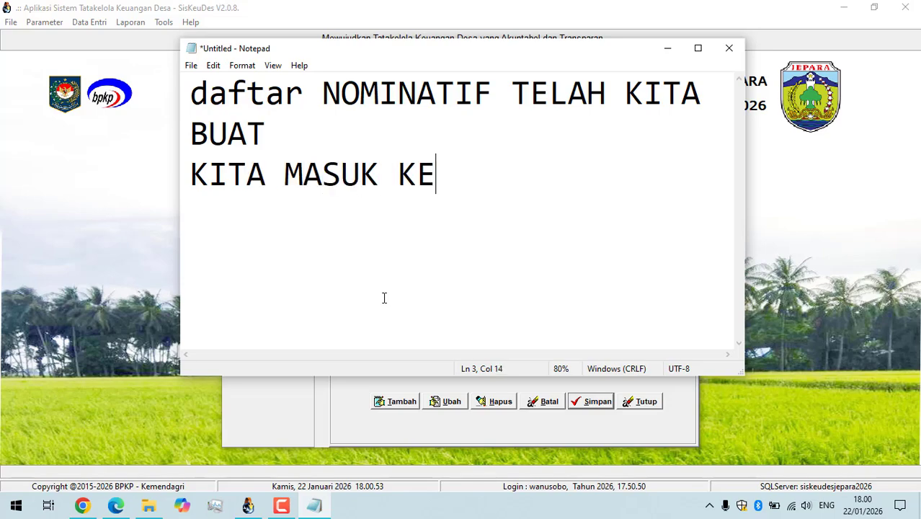
text( SPP KEGIATAN)
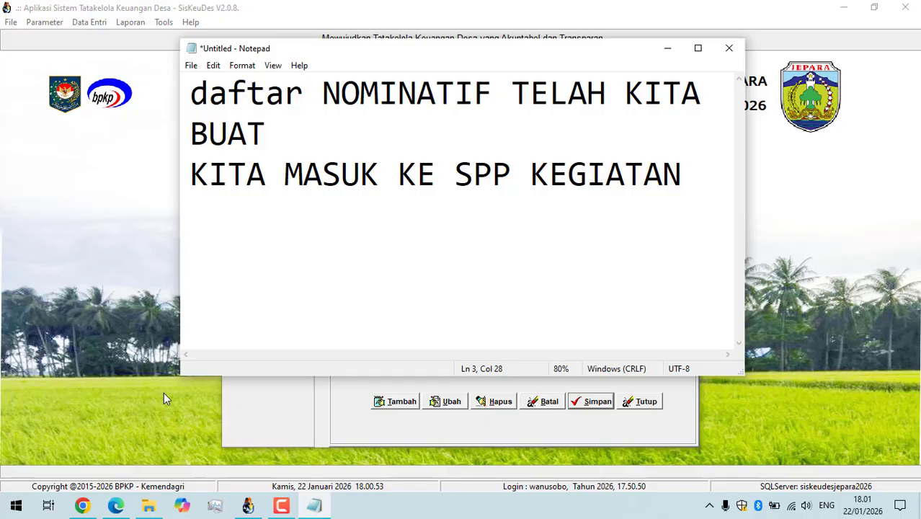
click(282, 506)
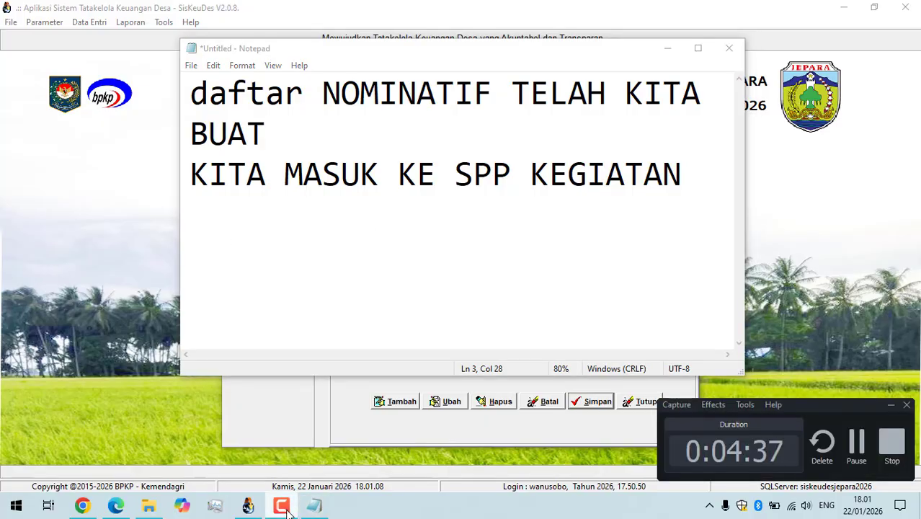
click(281, 506)
click(132, 272)
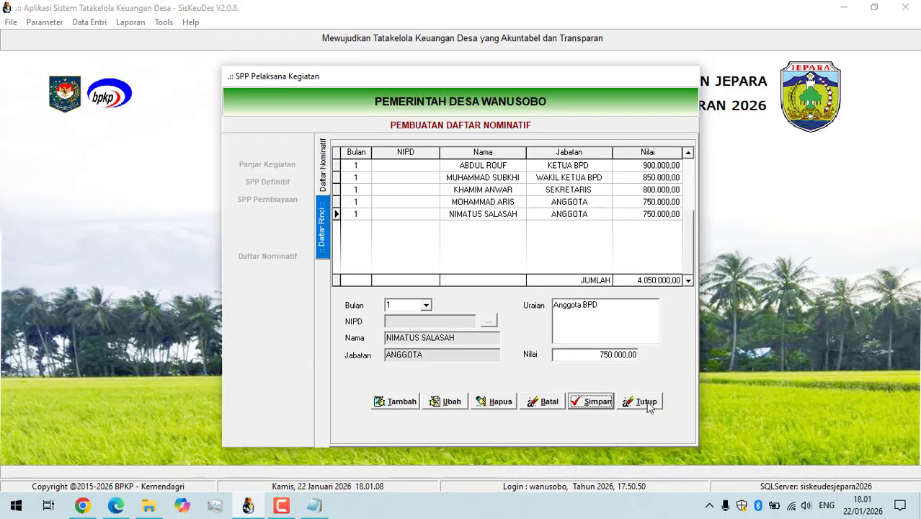
Replace the whole Notepad note with "PASTIKAN SEMUA BENAR".
click(315, 504)
key(ctrl+a)
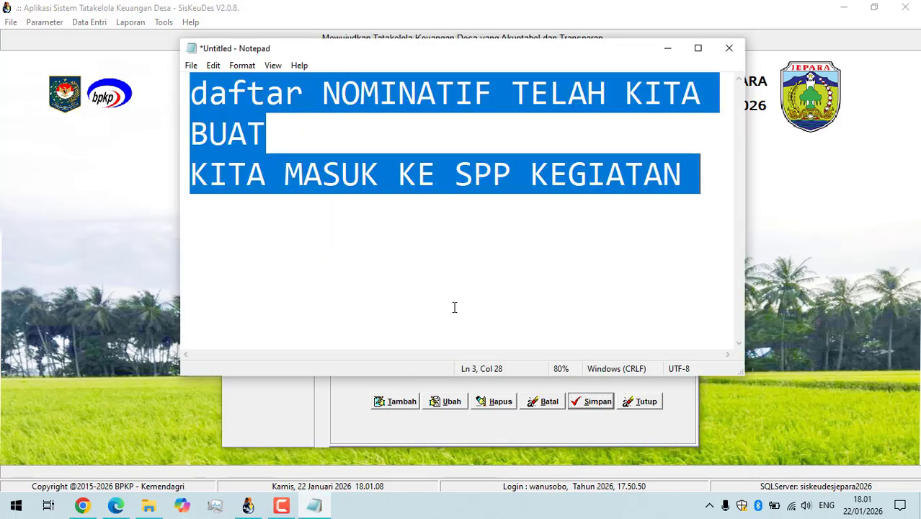
text(PASTIKAN)
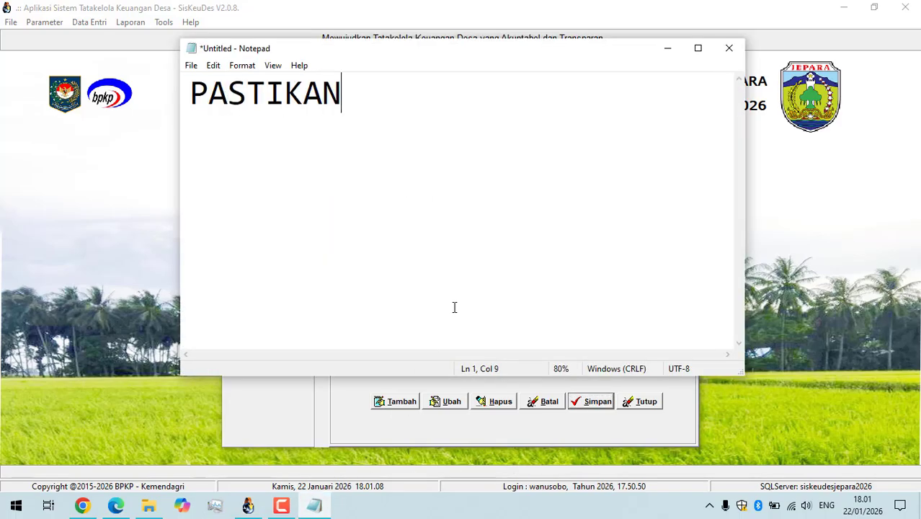
text( SEMUA BENAR)
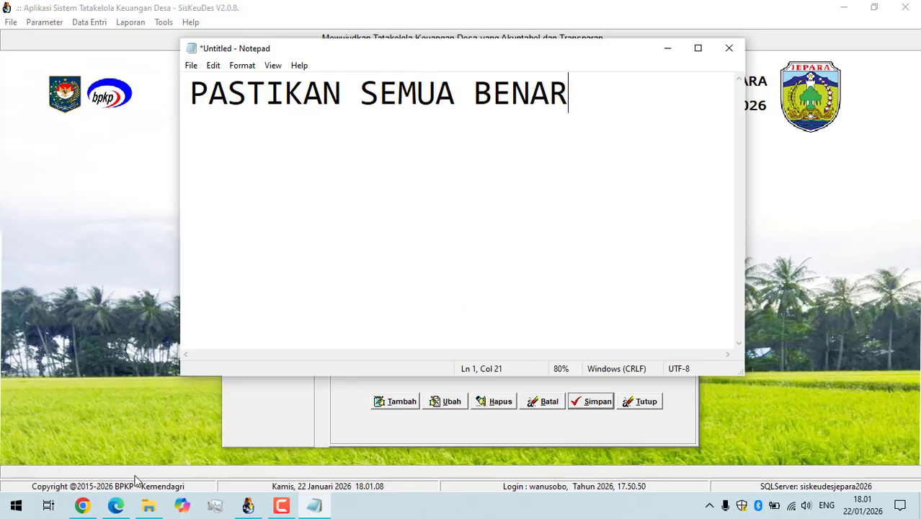
In a new File Explorer window, open "1 BPD TUNJANGAN 26" under DATA DESA 2026, SPJ ADD 2026 on drive E and display its files as a list.
click(148, 505)
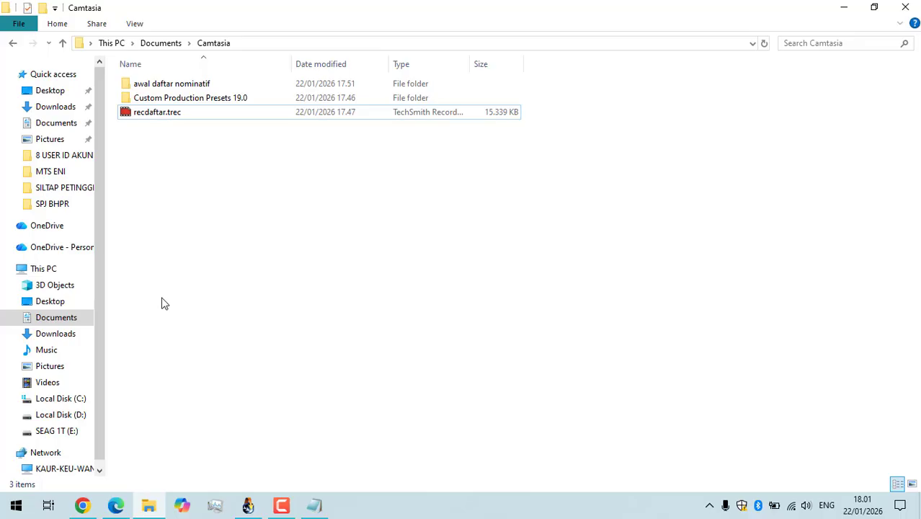
key(super+e)
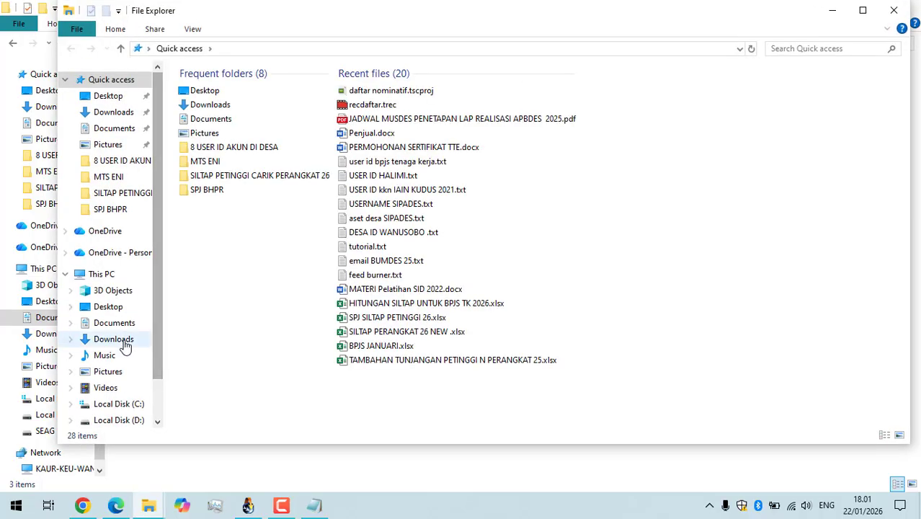
click(121, 361)
click(116, 377)
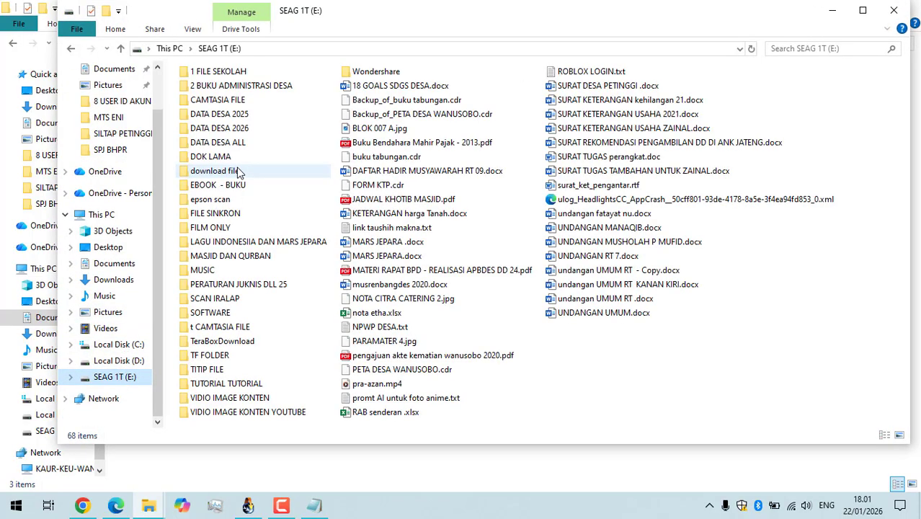
double_click(232, 127)
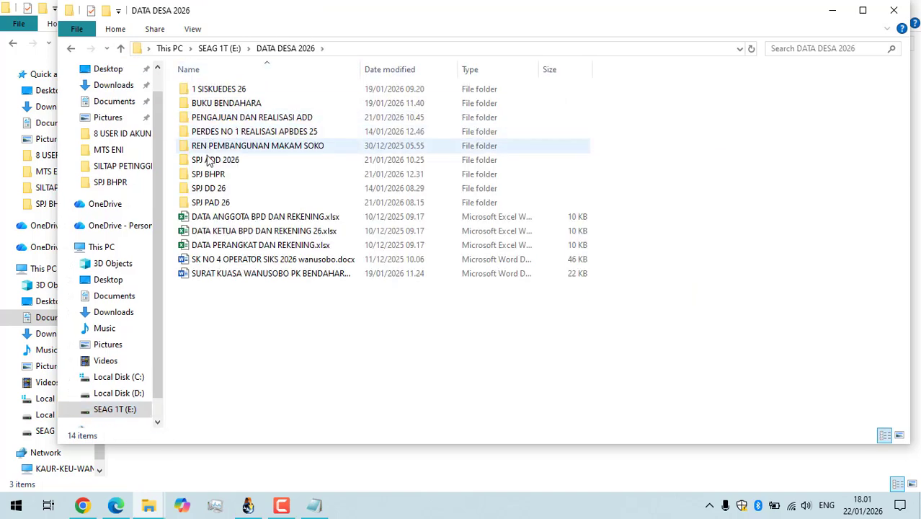
double_click(219, 160)
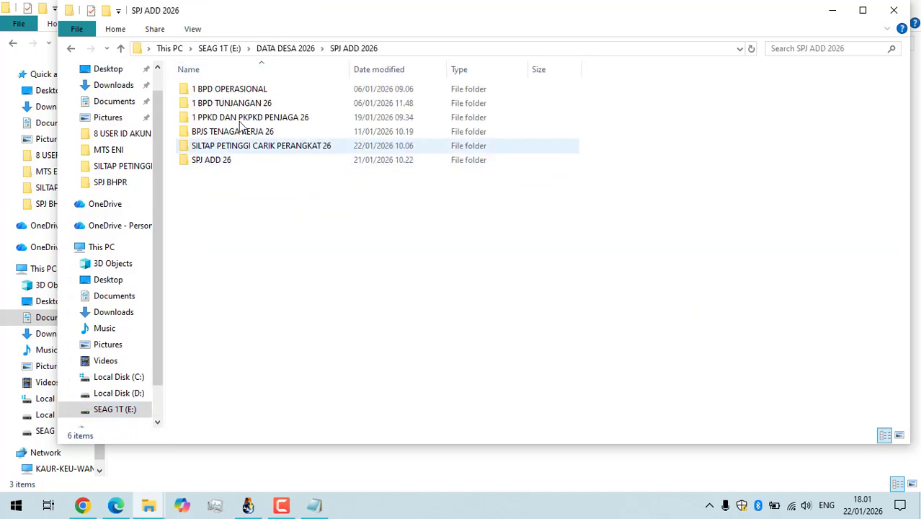
double_click(222, 105)
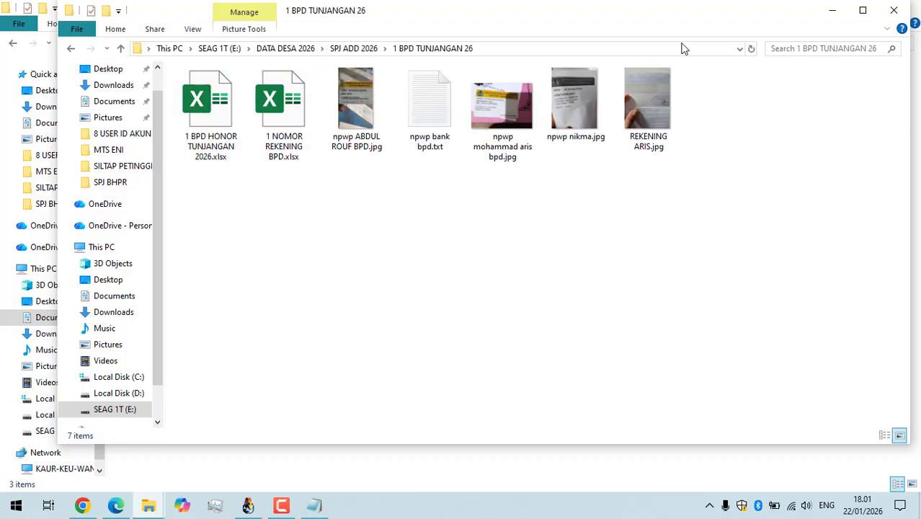
click(192, 30)
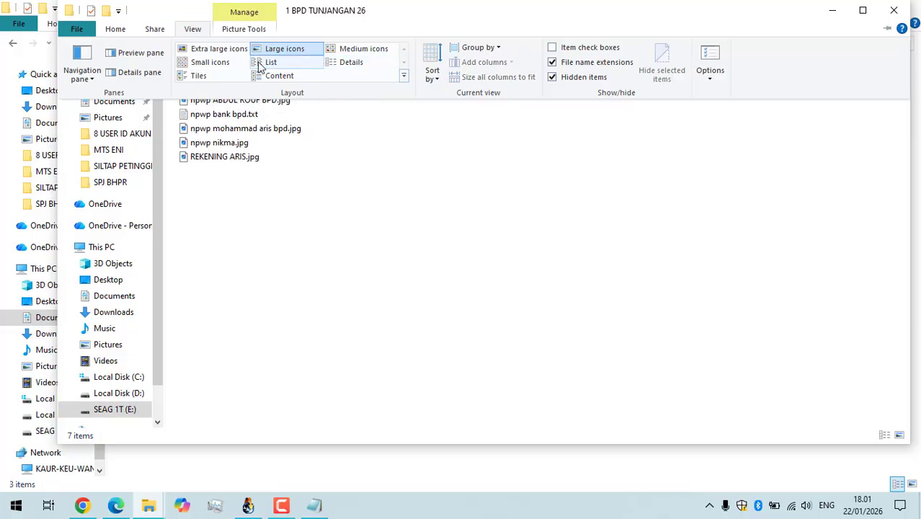
click(267, 62)
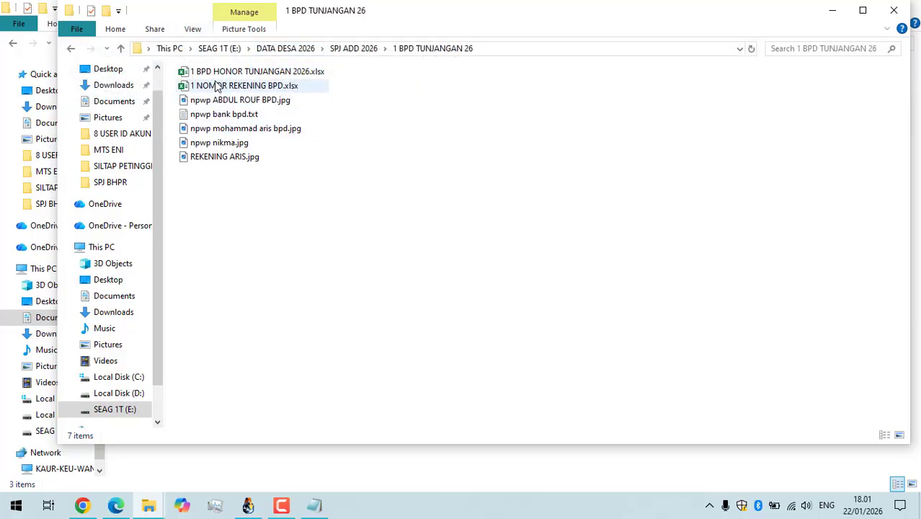
Open "1 BPD HONOR TUNJANGAN 2026.xlsx" with its external links updated and examine the PPH21 calculation in cell F7.
click(217, 86)
click(227, 72)
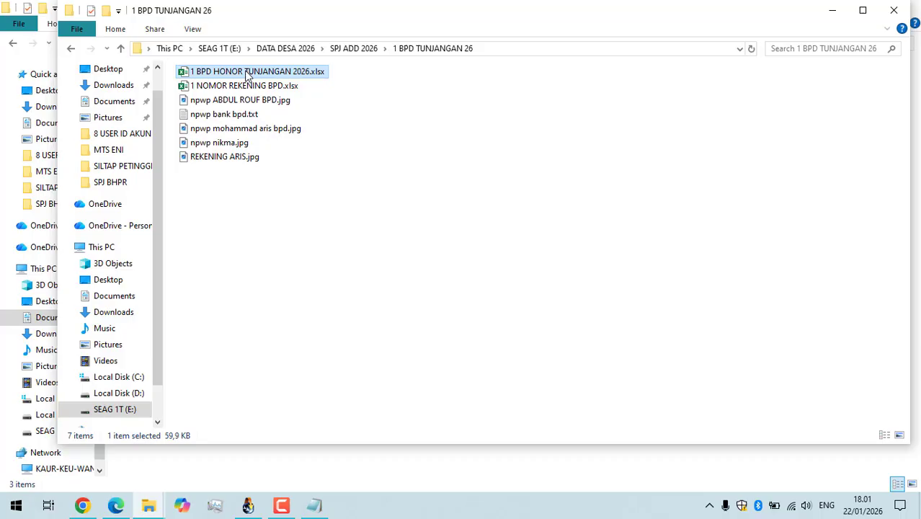
double_click(248, 73)
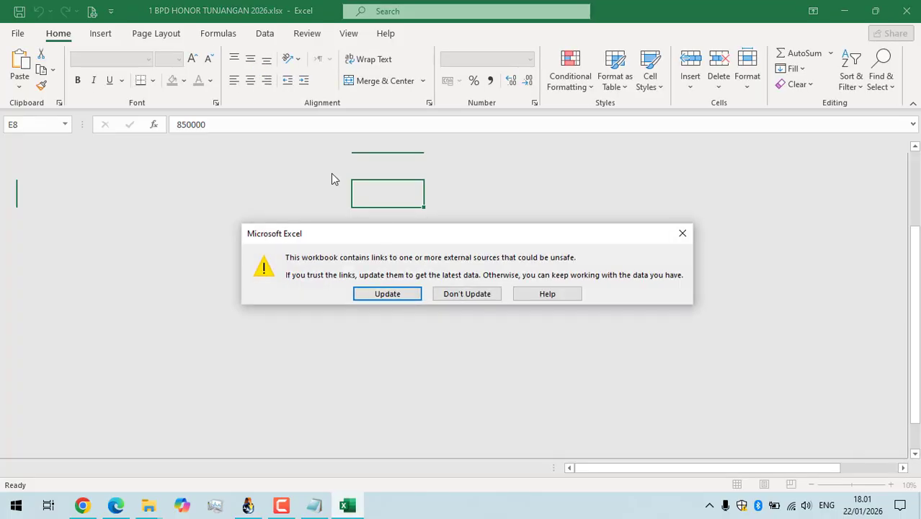
click(416, 297)
click(226, 227)
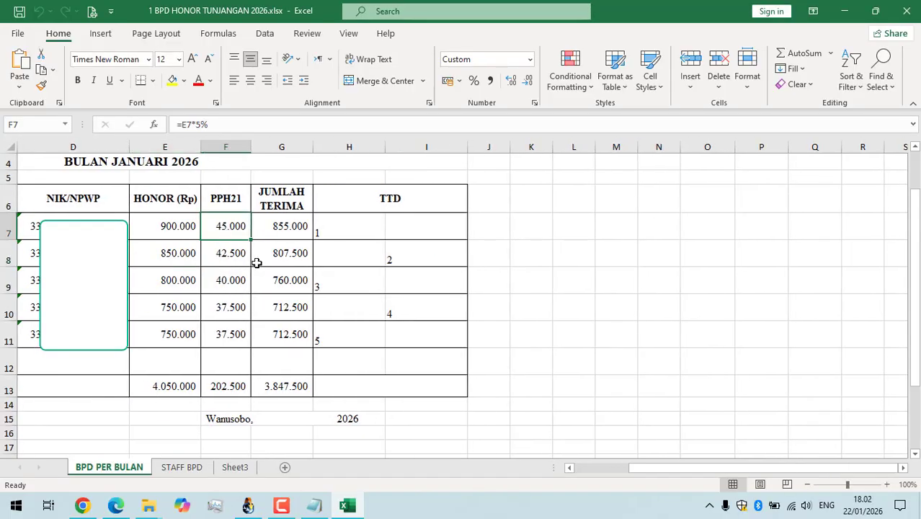
Switch back to SisKeuDes, close the Daftar Nominatif form and open the SPP Definitif list at its last records.
click(248, 505)
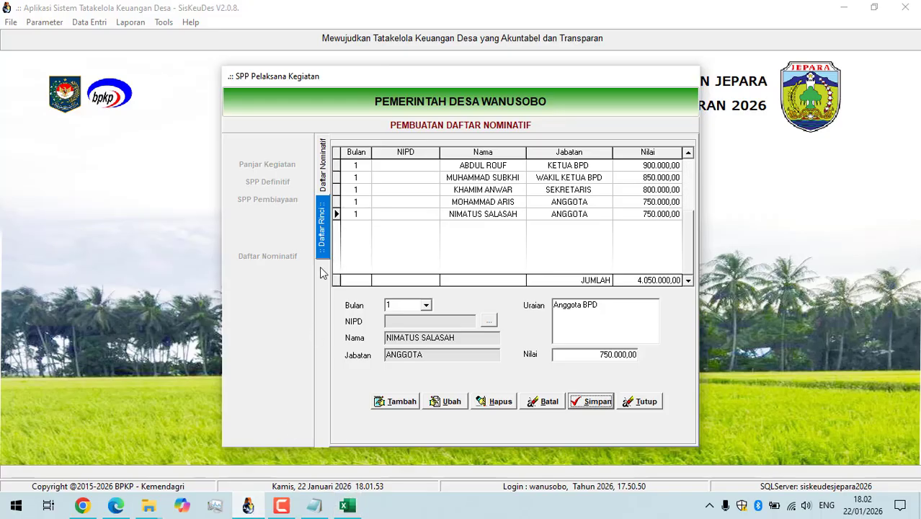
click(644, 400)
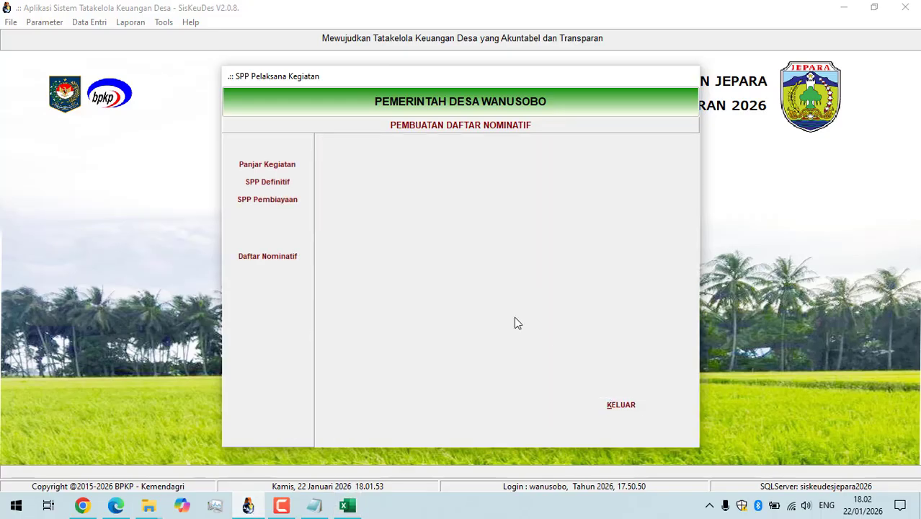
click(273, 185)
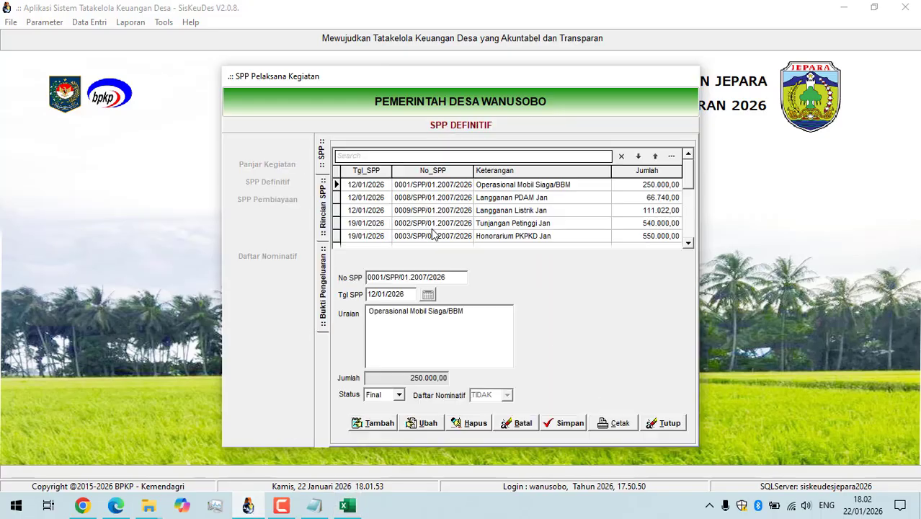
click(688, 243)
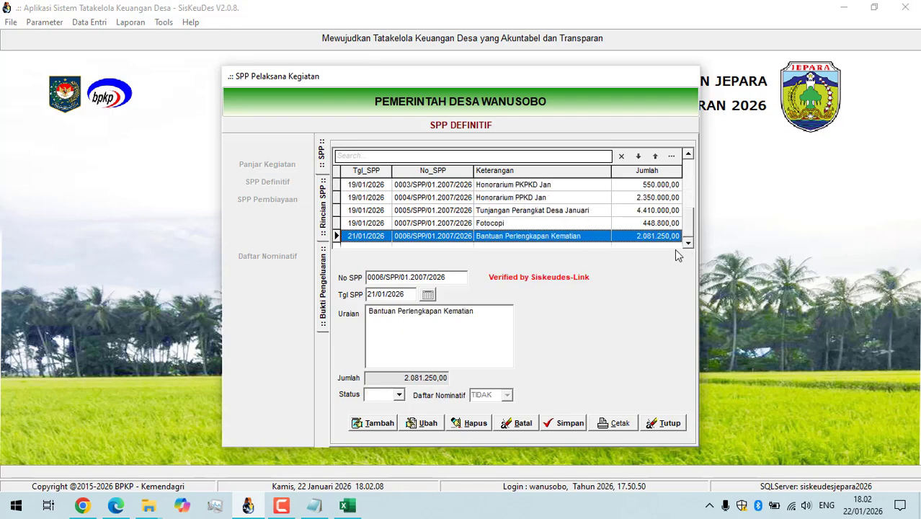
Add and save an SPP dated 23/01/2026, described as "Tunjangan BPD Januari" with Daftar Nominatif set to YA, and select its row.
click(365, 423)
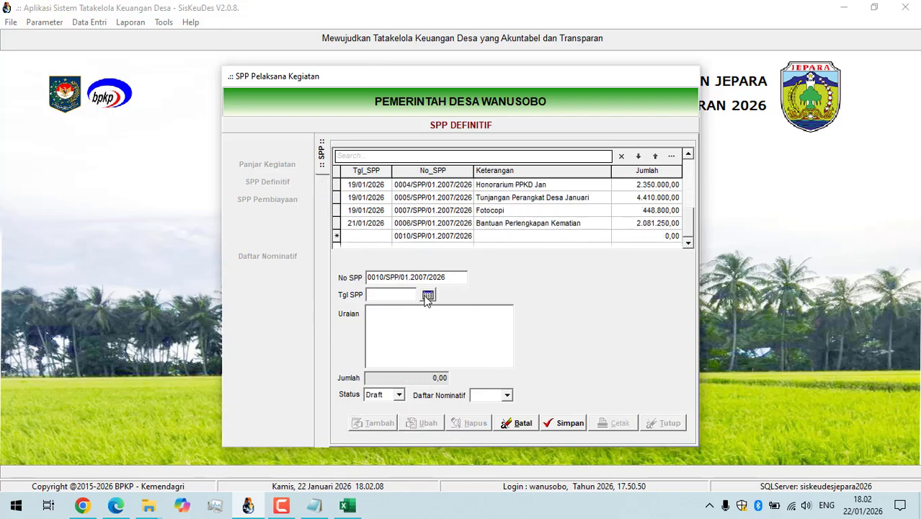
click(428, 295)
click(519, 280)
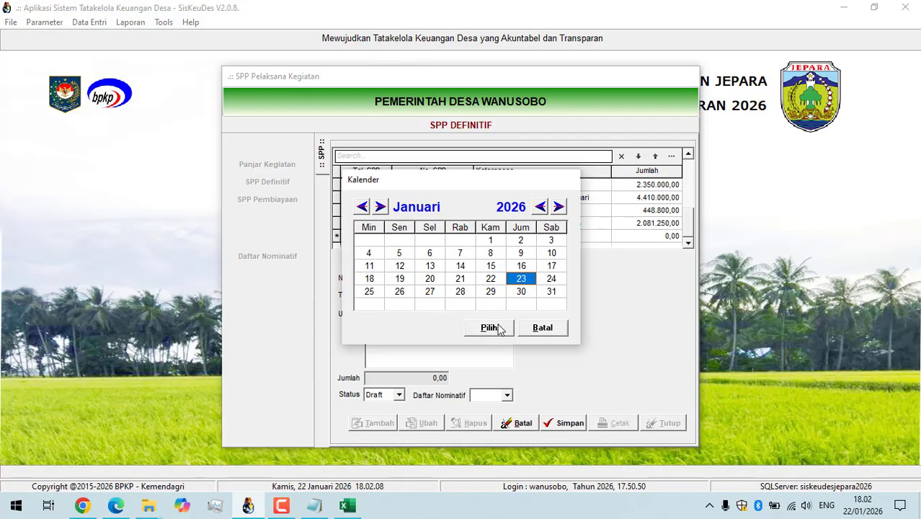
click(498, 328)
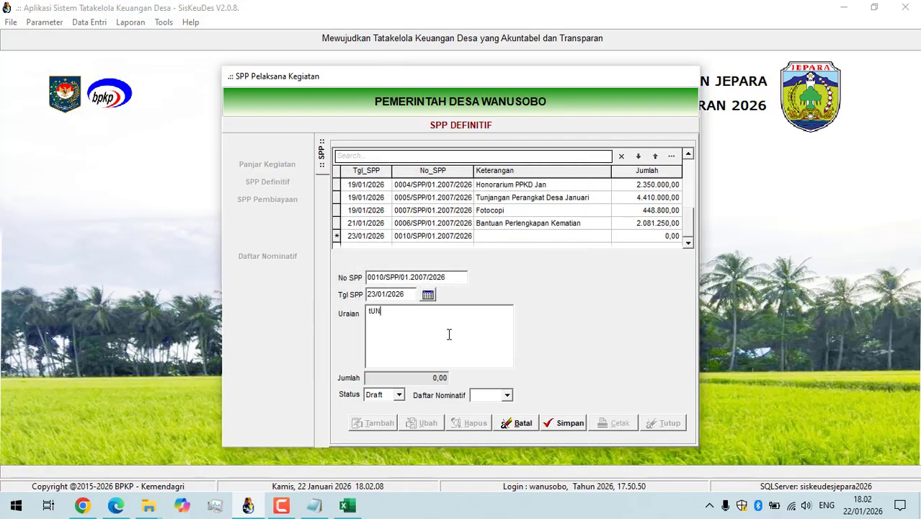
text(tUNJA)
key(BackSpace)
text(Tunjangan BPD Januari)
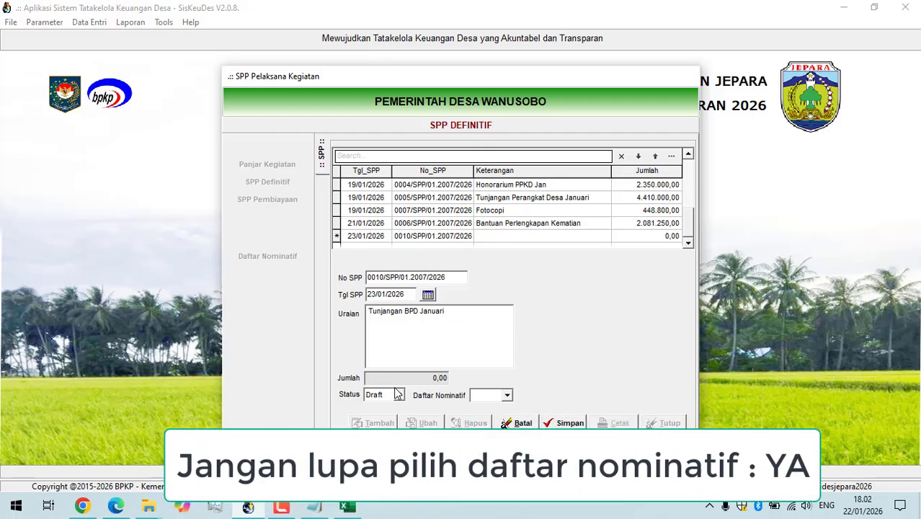
click(507, 395)
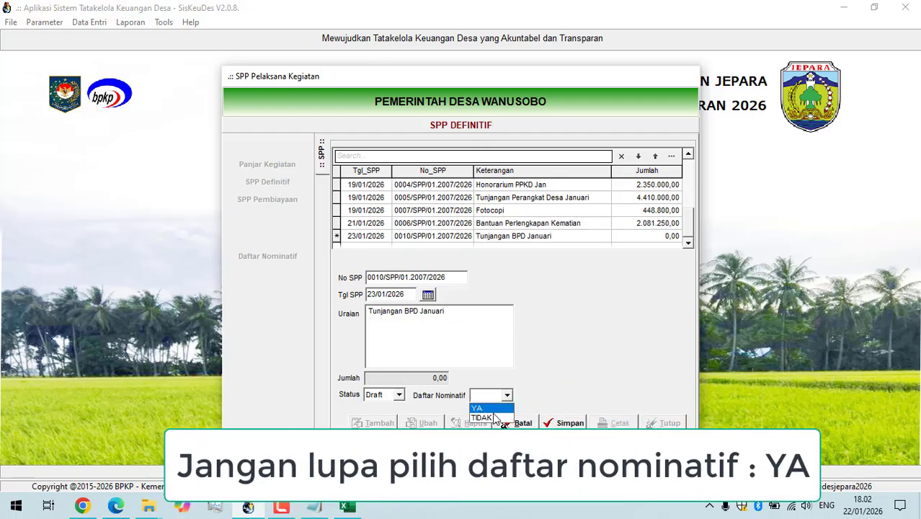
click(493, 408)
click(565, 422)
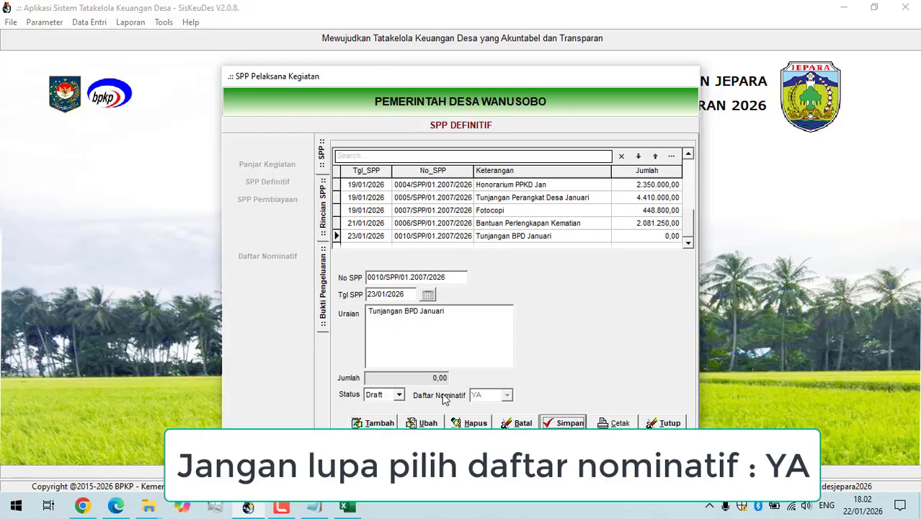
click(558, 239)
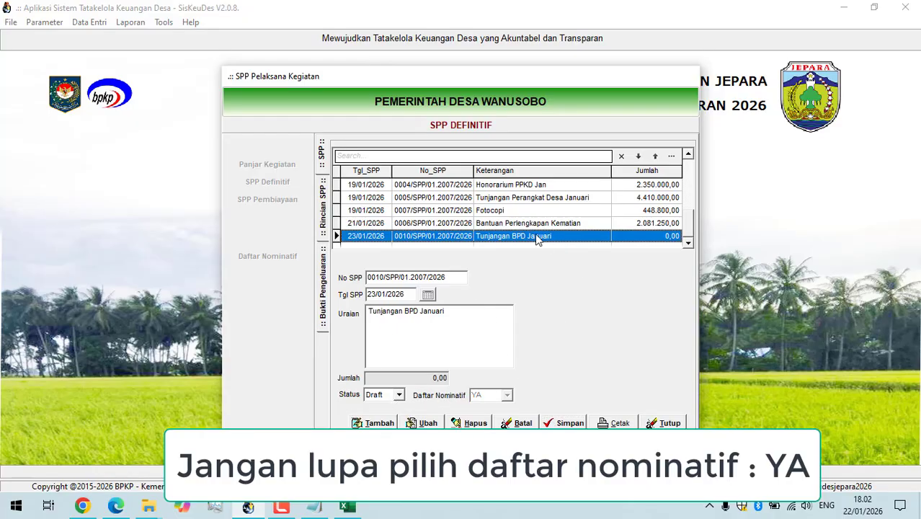
Add the SPP's rincian from the 23/01/2026 Daftar Nominatif "Tunjangan BPD Januari" and save it.
double_click(535, 232)
click(382, 421)
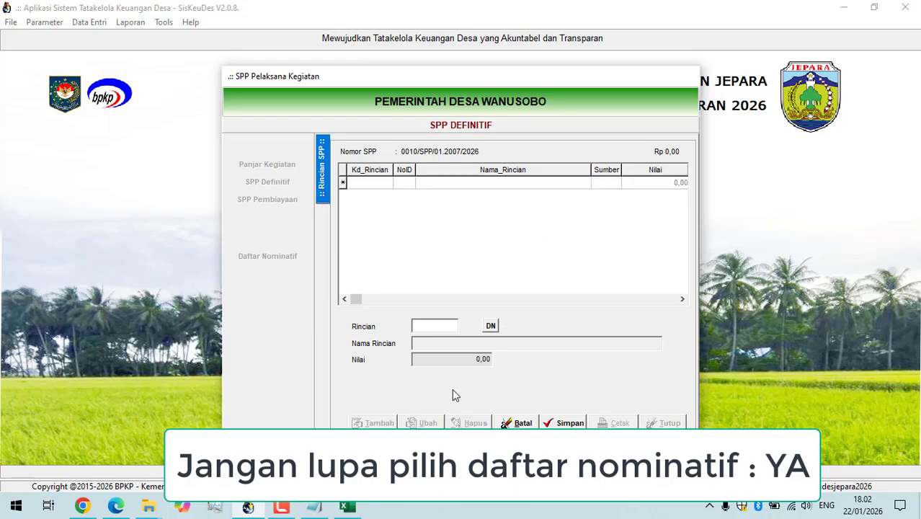
click(491, 327)
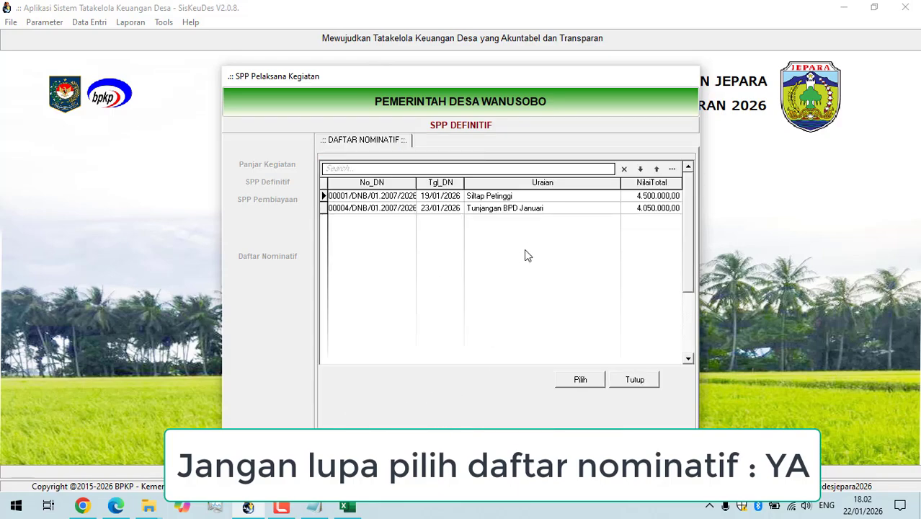
click(539, 209)
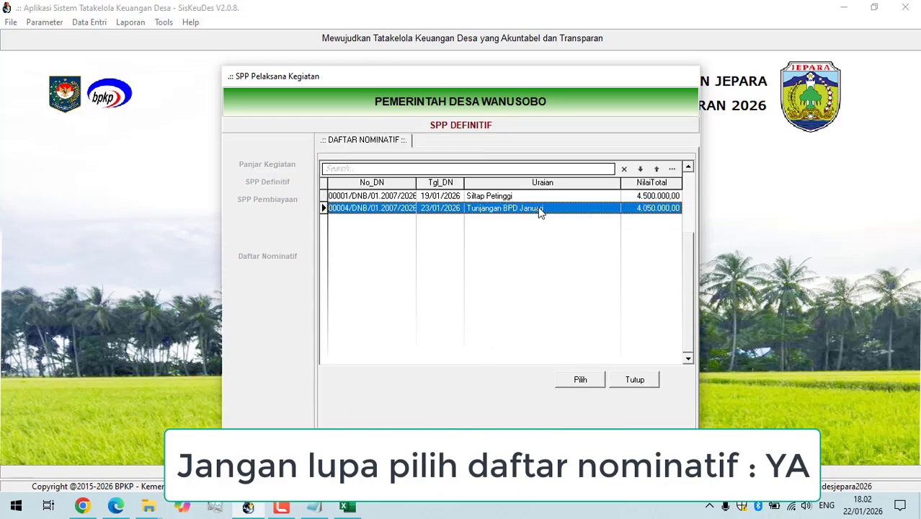
click(580, 379)
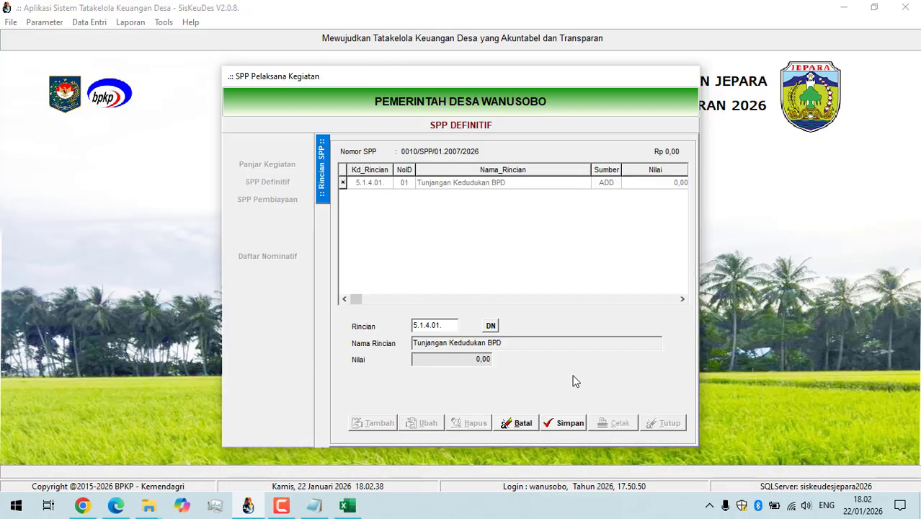
click(562, 424)
Open the Bukti Pengeluaran of the Tunjangan Kedudukan BPD rincian, load its receipts from the Daftar Nominatif (DN) and save.
double_click(527, 186)
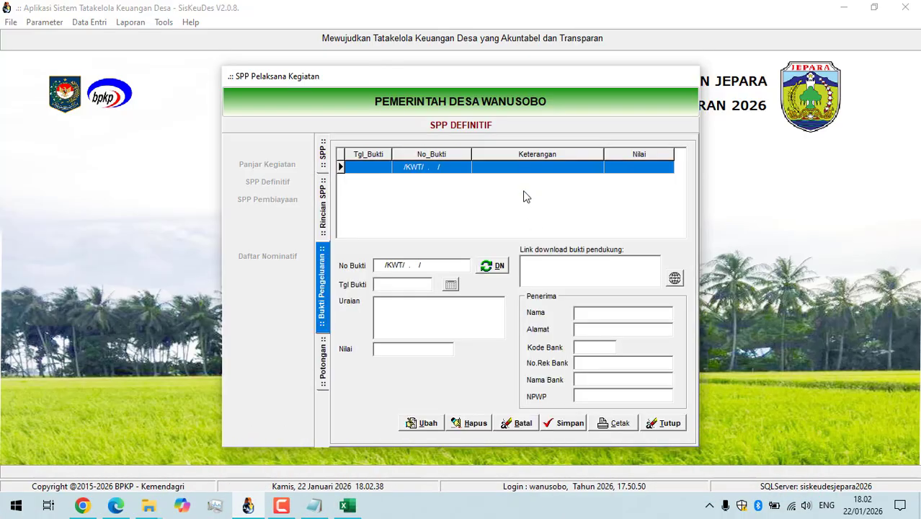
click(487, 266)
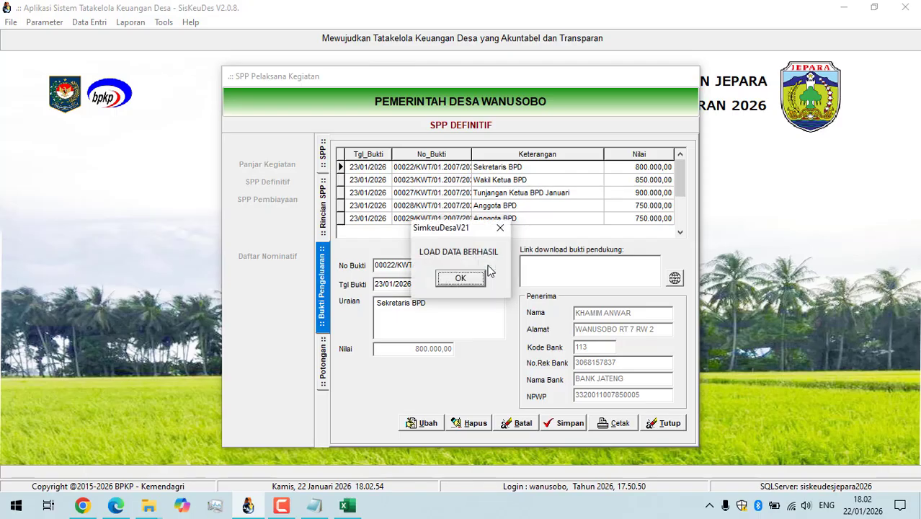
click(460, 278)
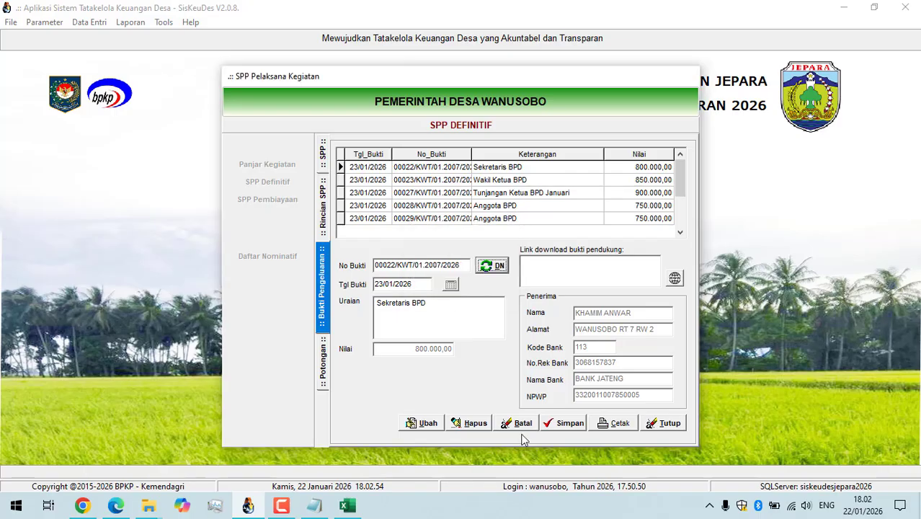
click(565, 425)
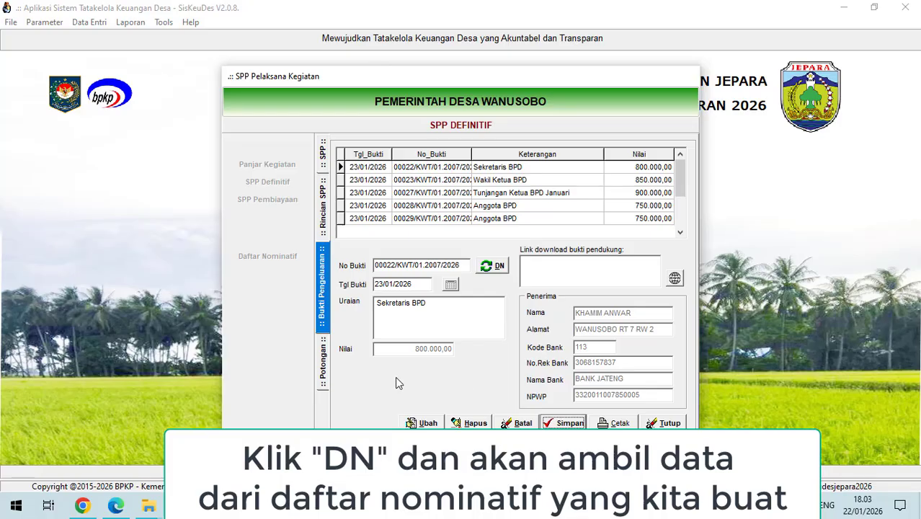
Switch to Notepad and replace its text with "semua otomatis terisi" and, on a second line, "tinggal input pajak".
key(alt+Tab)
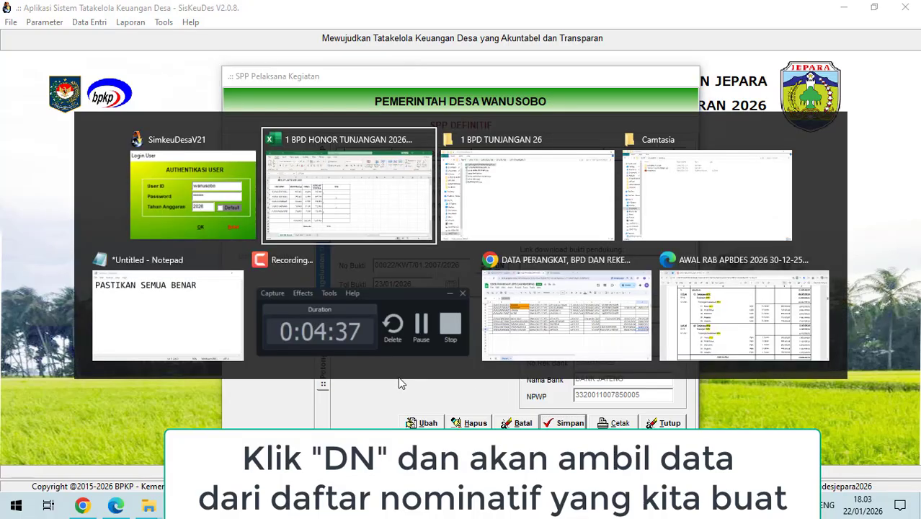
key(alt+Tab)
key(alt+Tab)
key(alt+Tab)
key(alt+Tab)
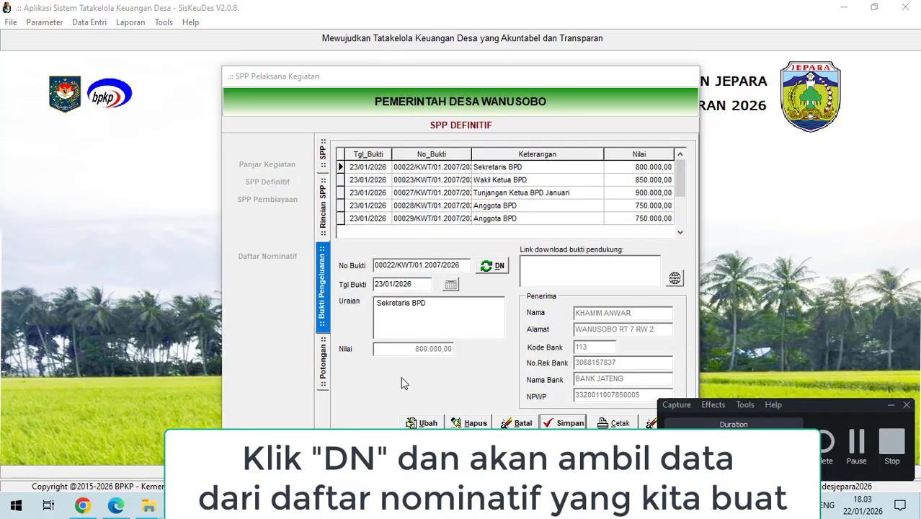
key(alt+Tab)
key(alt+Tab)
key(alt+Tab)
key(alt+Tab)
key(alt+Tab)
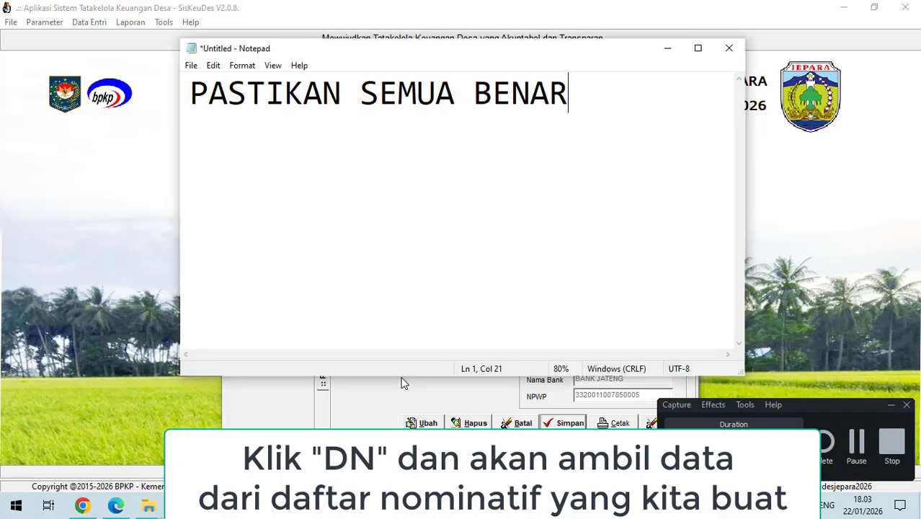
key(ctrl+a)
text(semua )
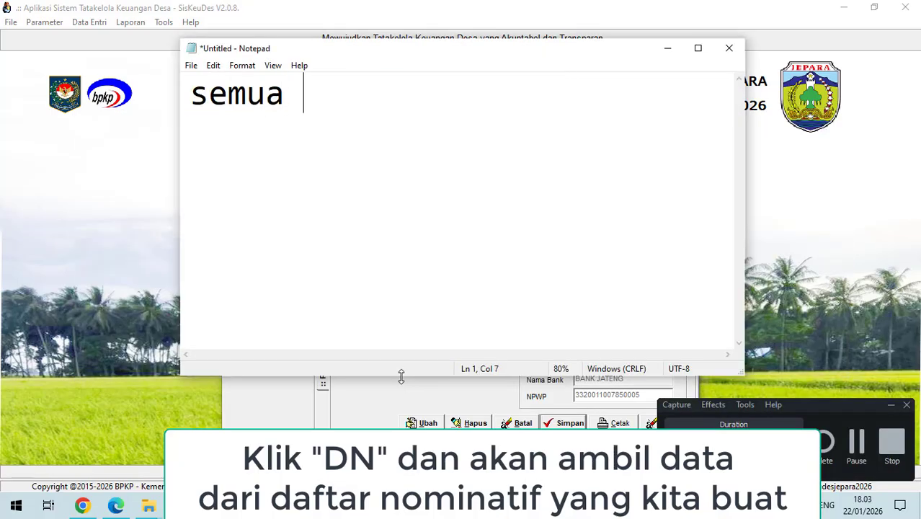
text(otomatis teri)
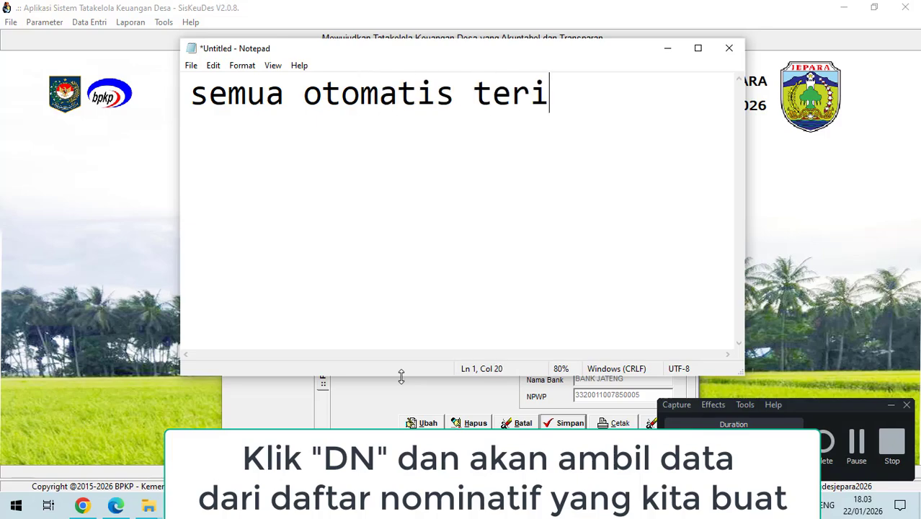
text(si)
key(Return)
text(tingg)
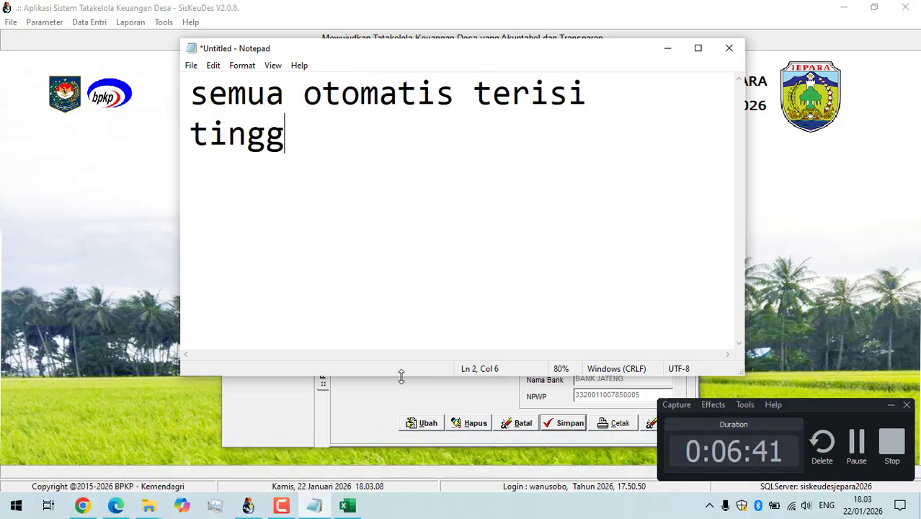
text(al input pajak)
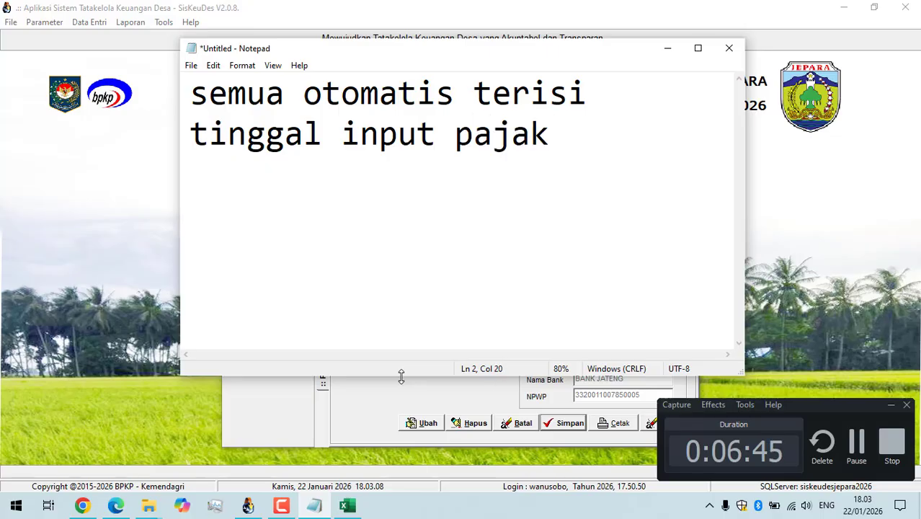
Switch back to SisKeuDes, browse the loaded receipts and open the Potongan page of "Tunjangan Ketua BPD Januari".
key(alt+Tab)
key(alt+Tab)
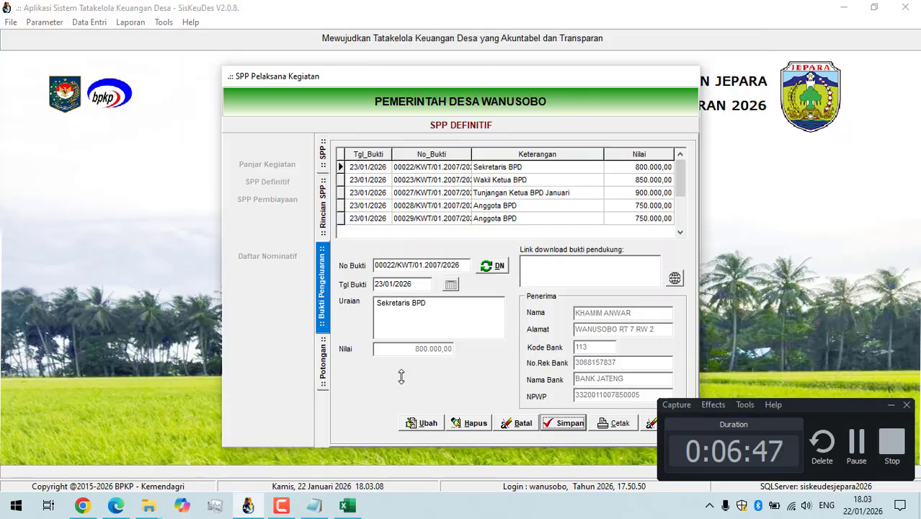
click(546, 273)
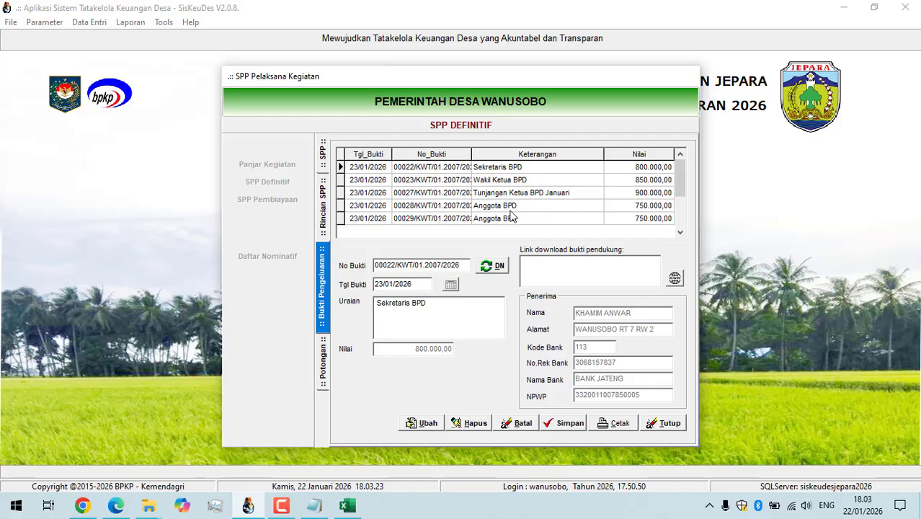
click(505, 183)
click(507, 207)
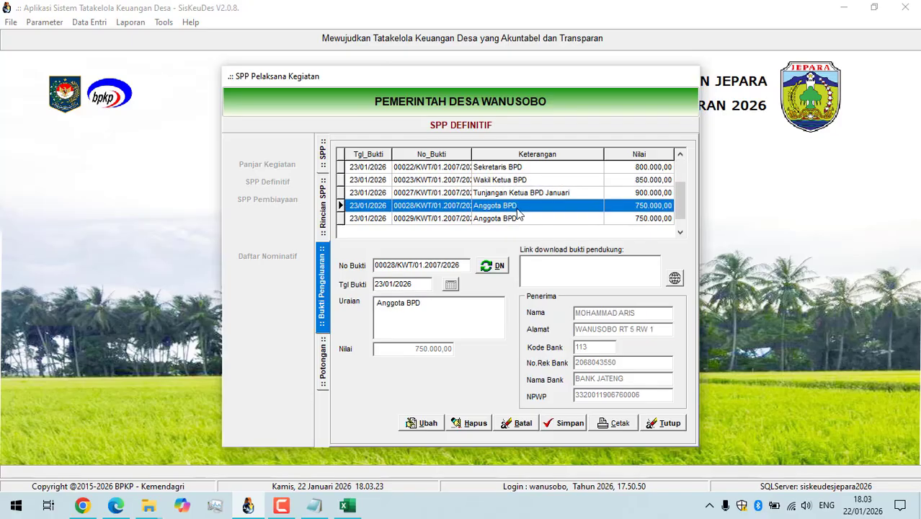
click(524, 193)
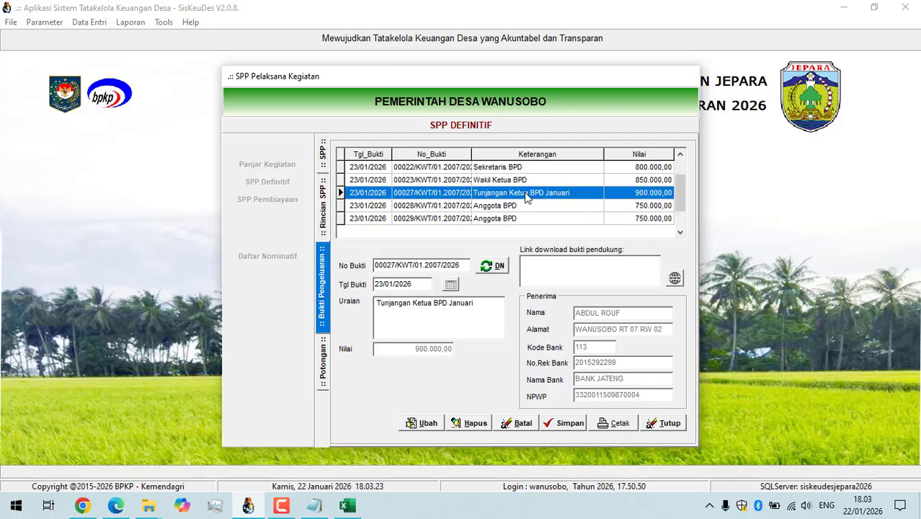
double_click(524, 191)
Consult the PPH21 column in the Excel workbook, then add and save a Potongan Pajak PPh Pasal 21 of 45.000 in SisKeuDes.
key(alt+Tab)
key(alt+Tab)
key(alt+Tab)
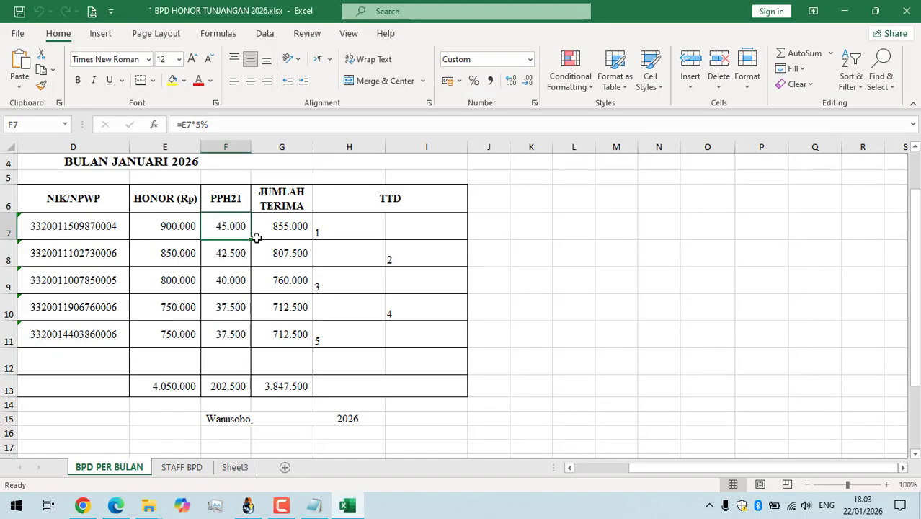
key(alt+Tab)
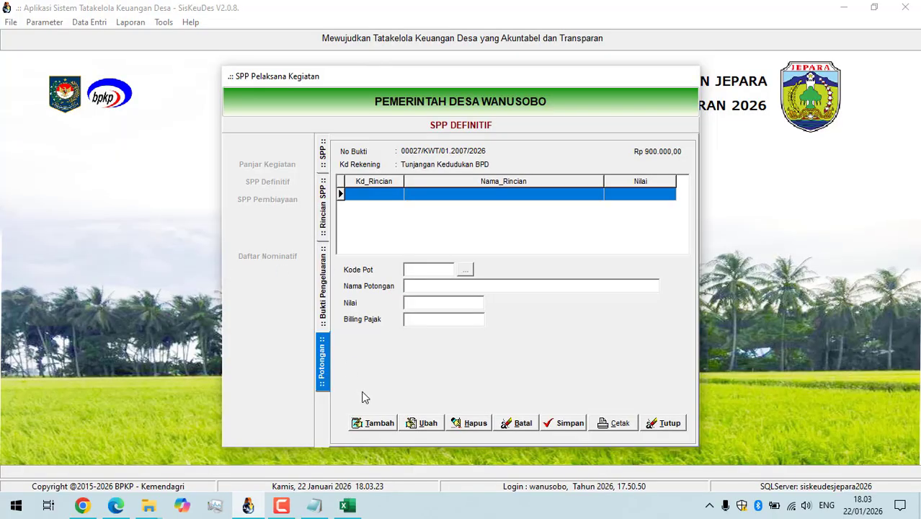
click(368, 422)
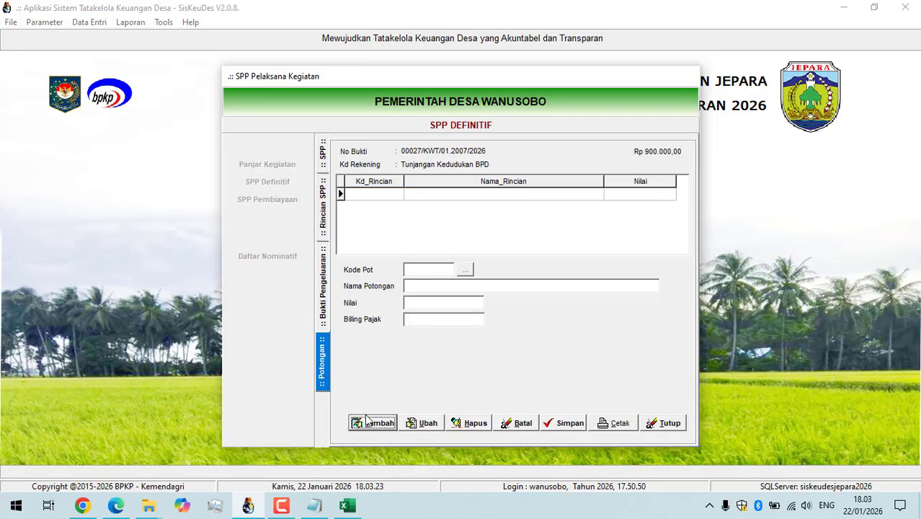
click(461, 270)
click(473, 199)
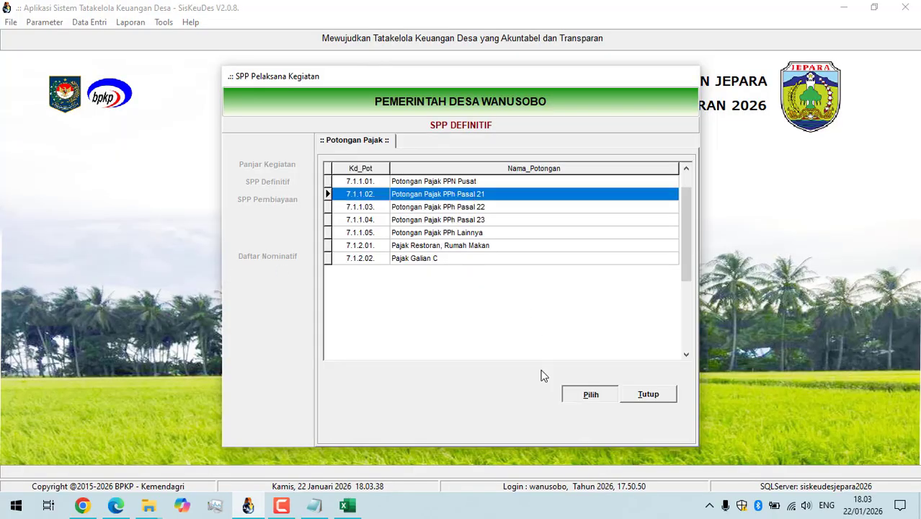
key(Return)
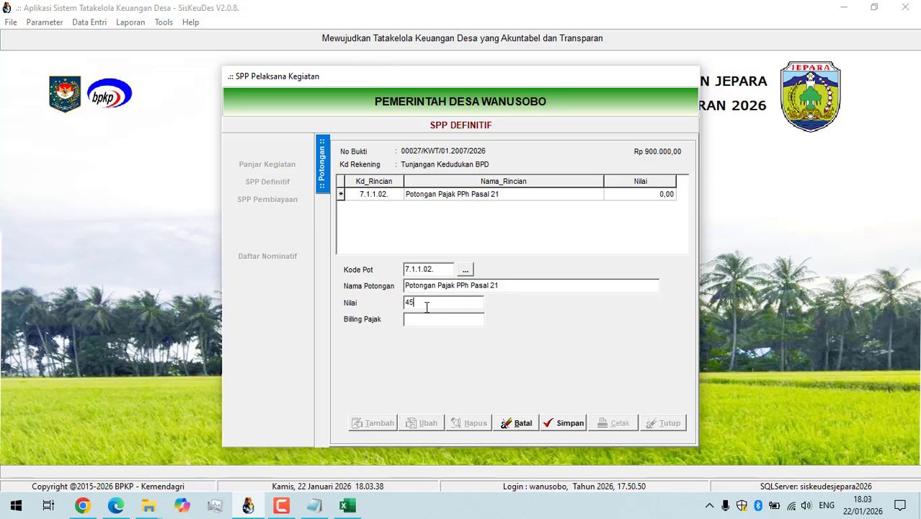
key(Return)
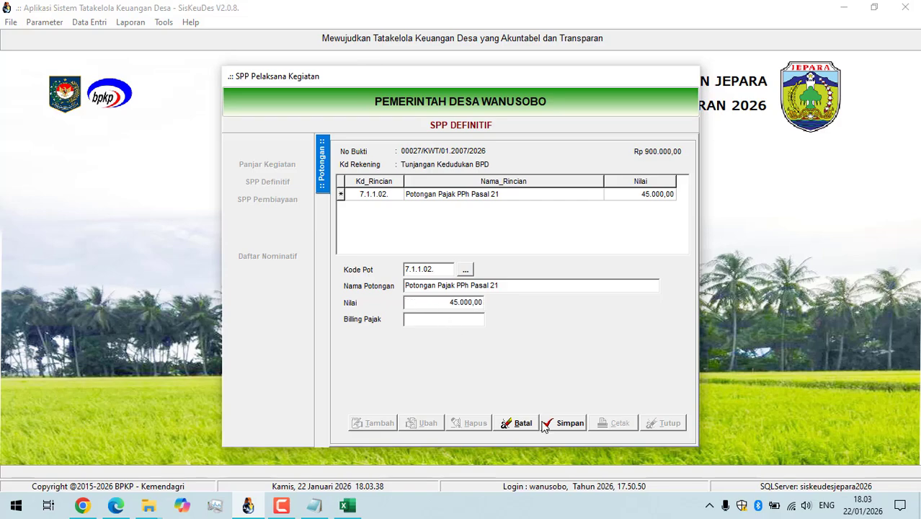
click(565, 423)
Add and save a Potongan Pajak PPh Pasal 21 of 42.500 for the Wakil Ketua BPD receipt.
key(alt+Tab)
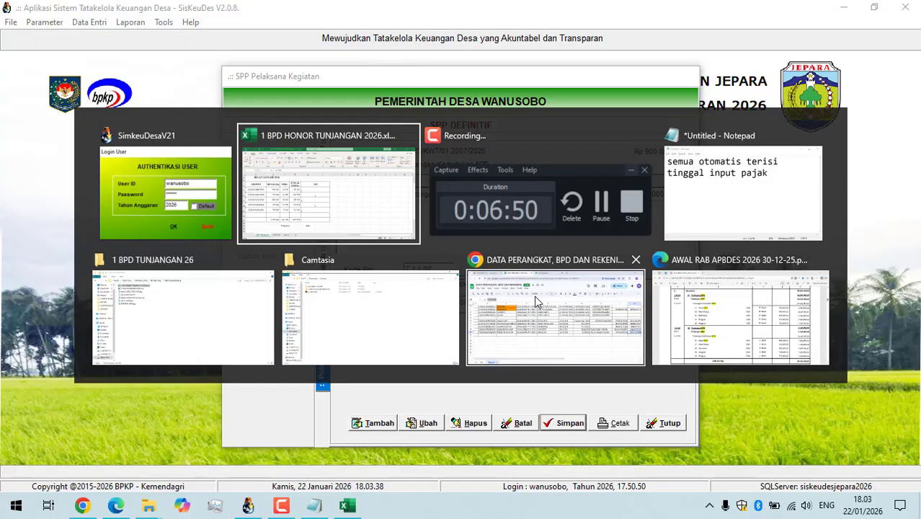
key(alt+Tab)
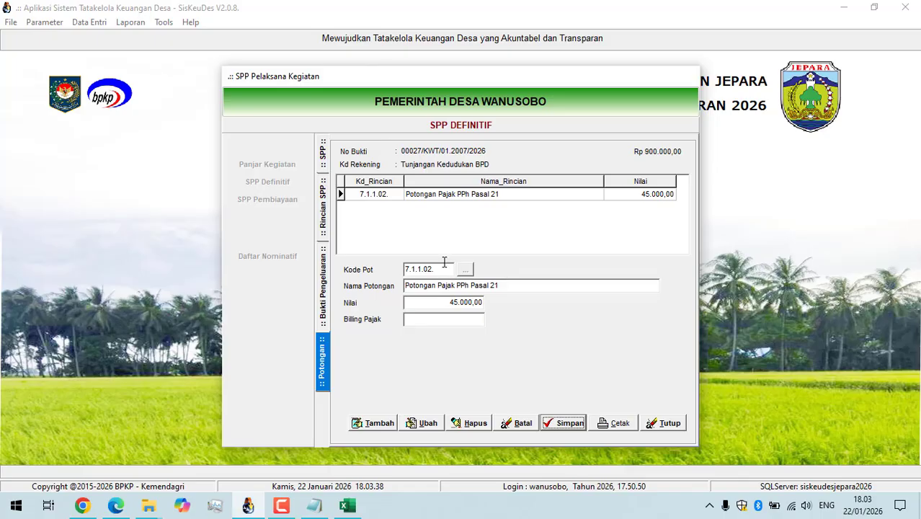
click(323, 279)
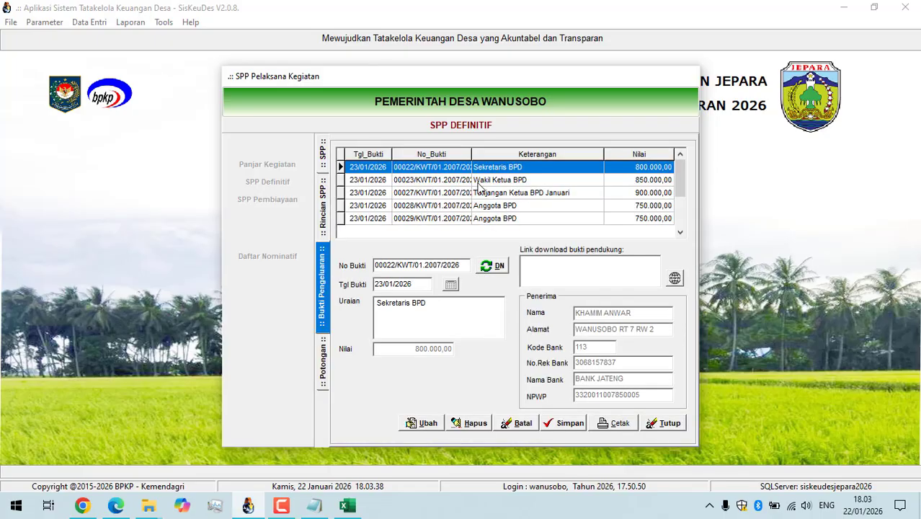
double_click(478, 186)
click(392, 421)
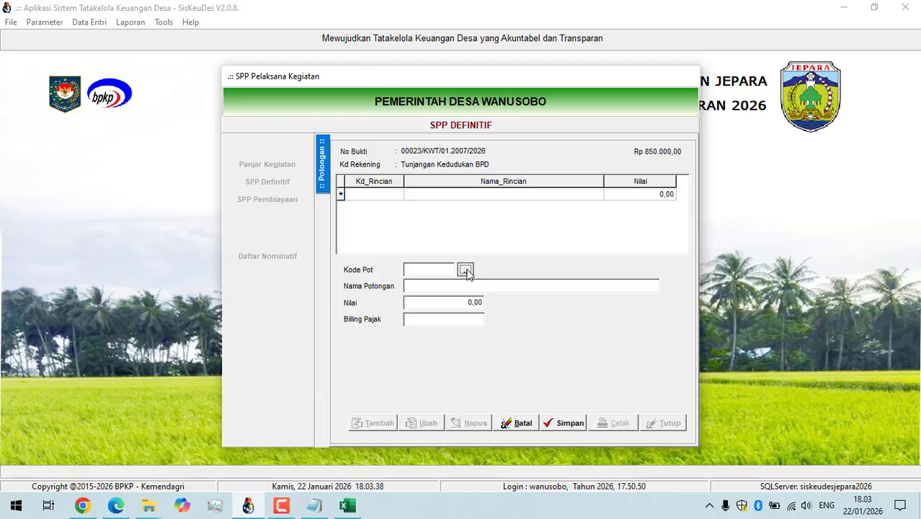
click(466, 271)
click(493, 193)
click(578, 392)
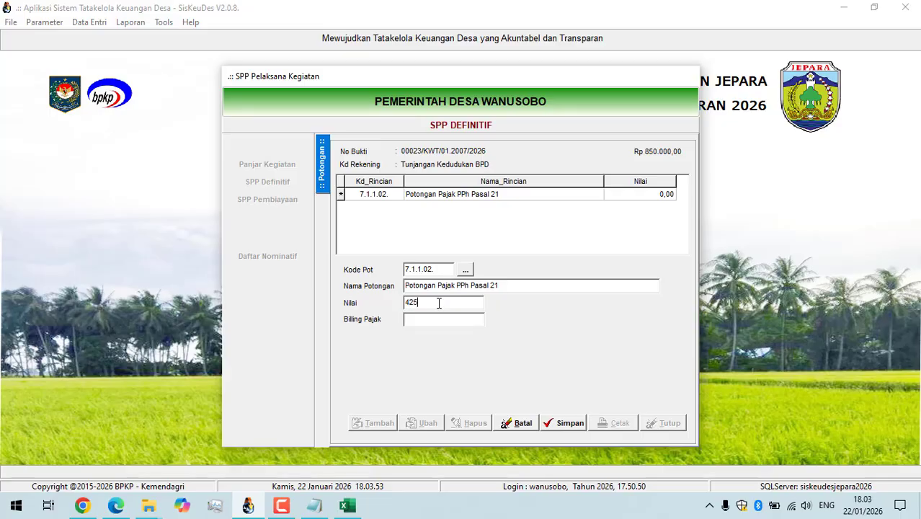
click(438, 302)
text(42.500)
click(470, 318)
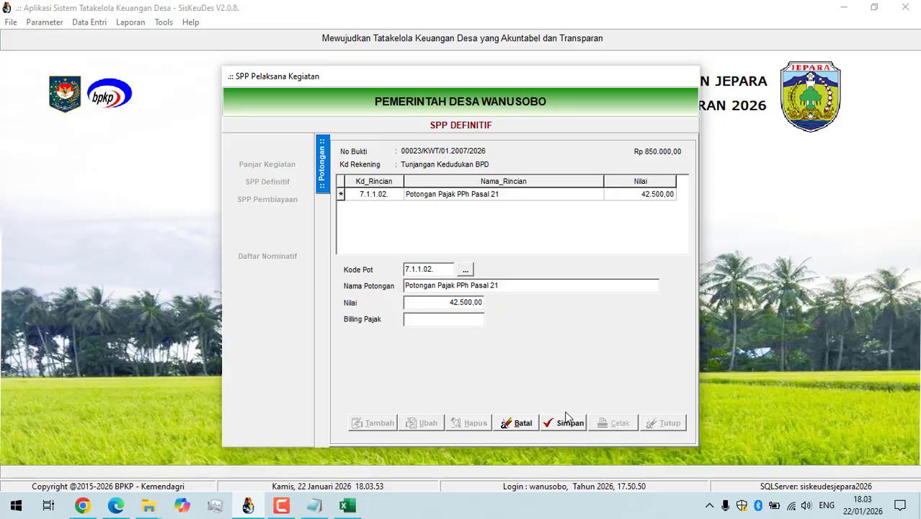
click(567, 422)
Consult the PPH21 column in Excel, then add and save a Potongan Pajak PPh Pasal 21 of 40.000 for the Sekretaris BPD receipt in SisKeuDes.
key(alt+Tab)
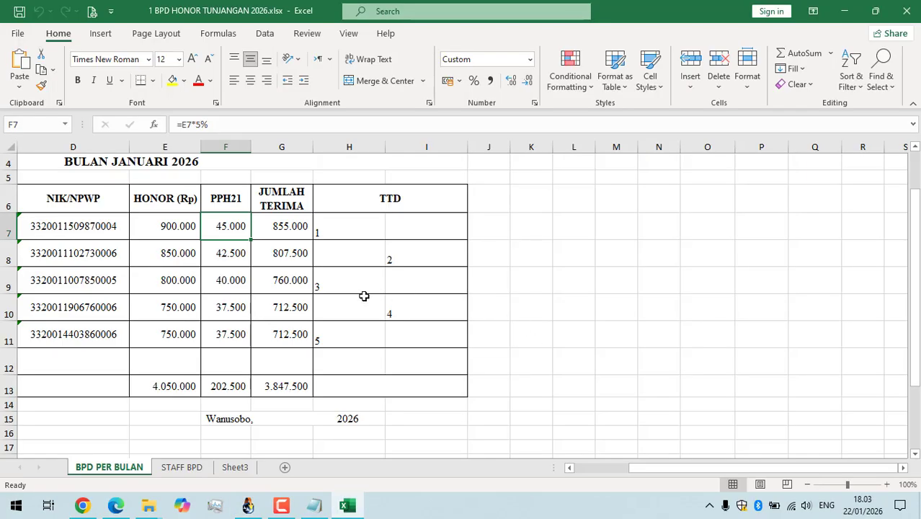
key(alt+Tab)
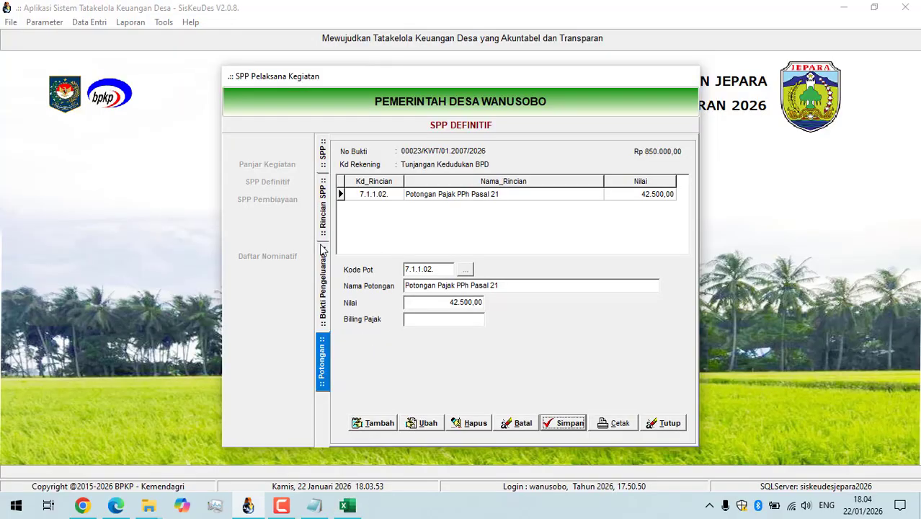
click(322, 249)
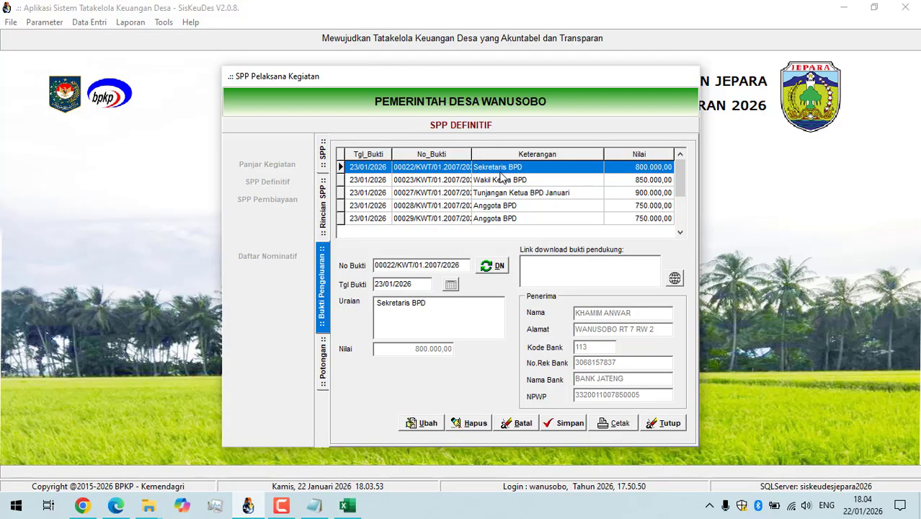
double_click(500, 173)
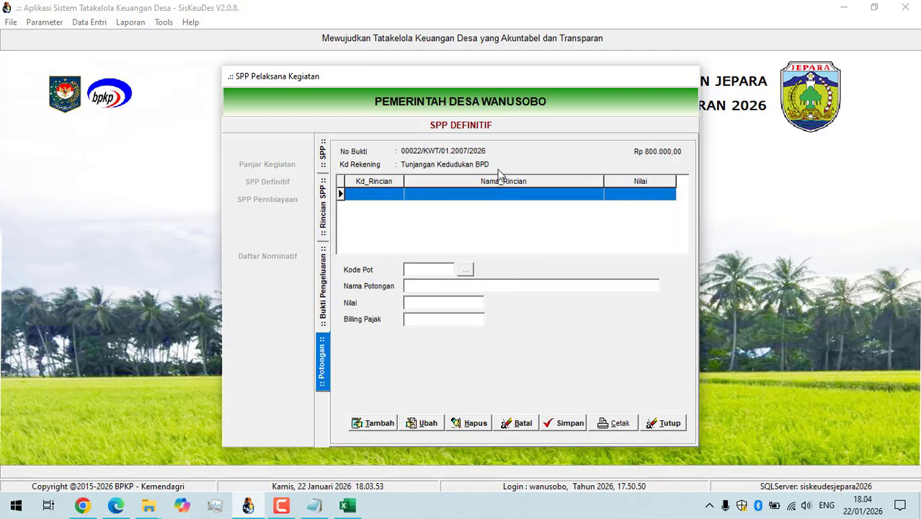
click(371, 423)
click(465, 269)
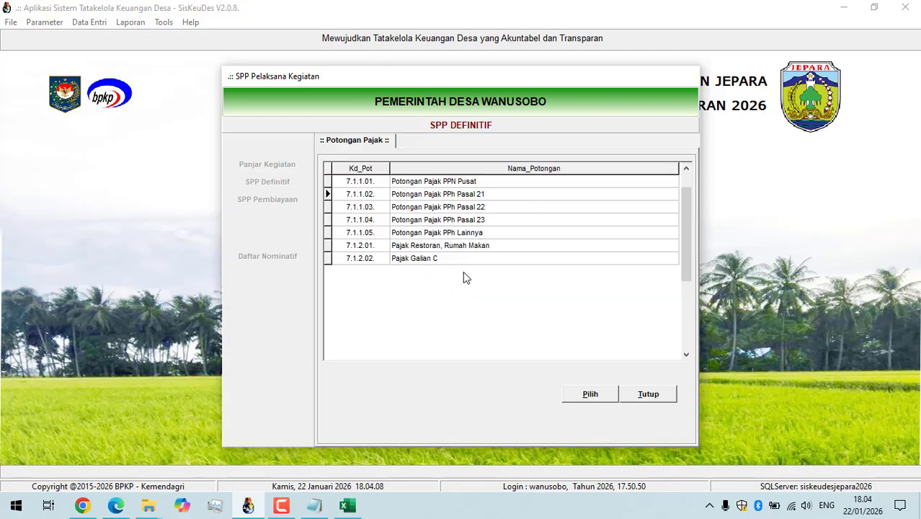
click(477, 201)
click(572, 394)
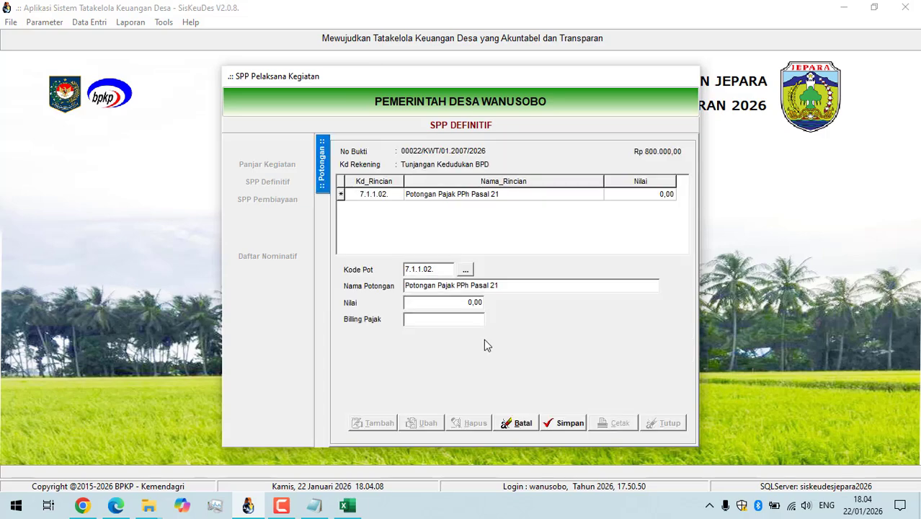
click(451, 303)
text(40000)
key(Tab)
click(564, 423)
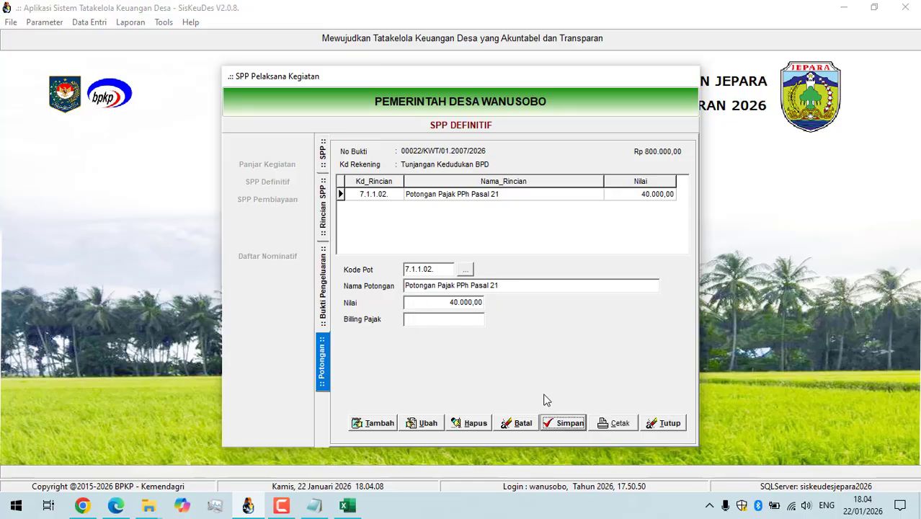
Check the PPH21 column in Excel again, then add and save a Potongan Pajak PPh Pasal 21 of 37.500 for the first Anggota BPD receipt.
key(alt+Tab)
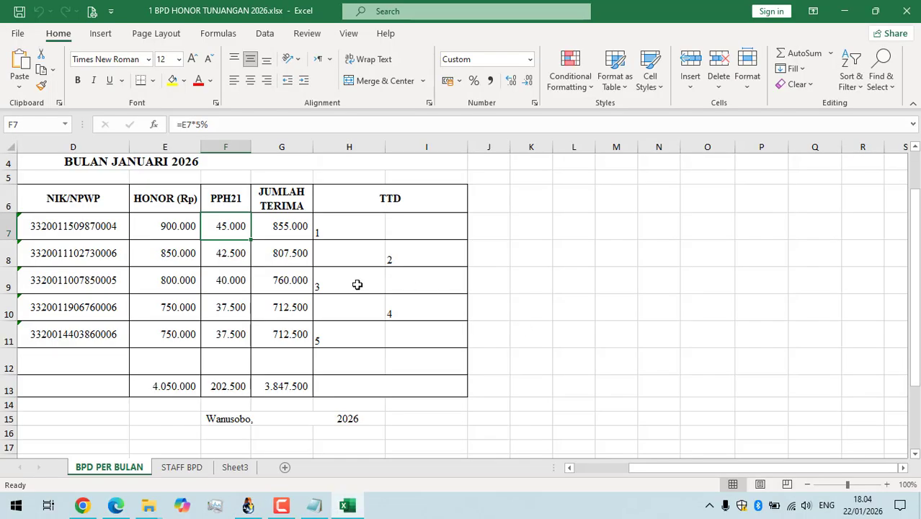
key(alt+Tab)
click(322, 261)
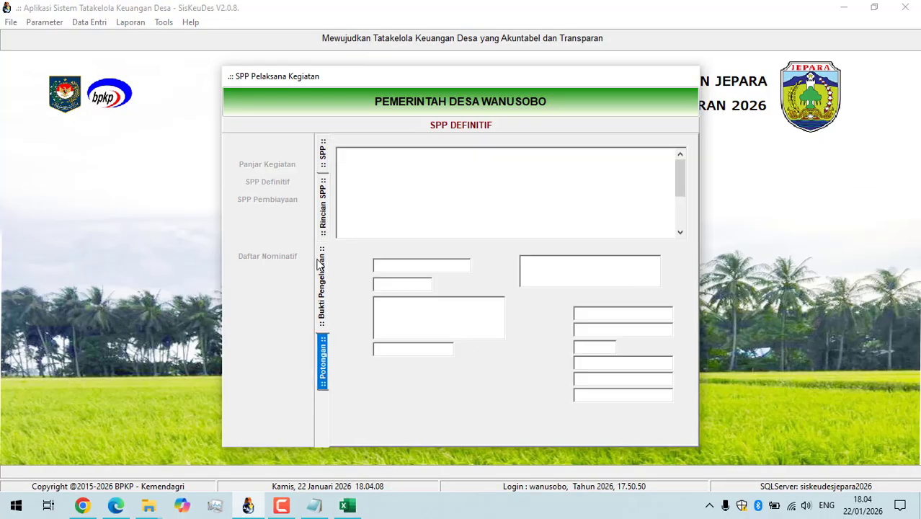
click(489, 207)
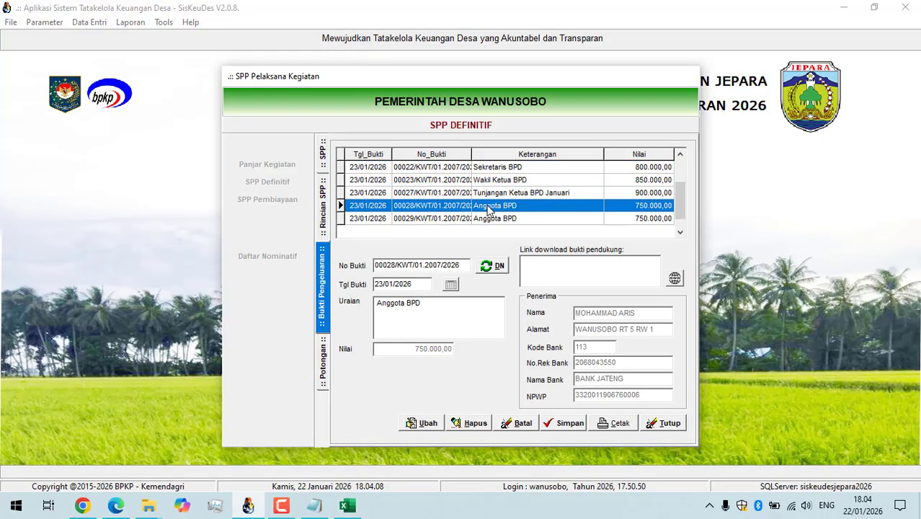
double_click(488, 207)
click(376, 423)
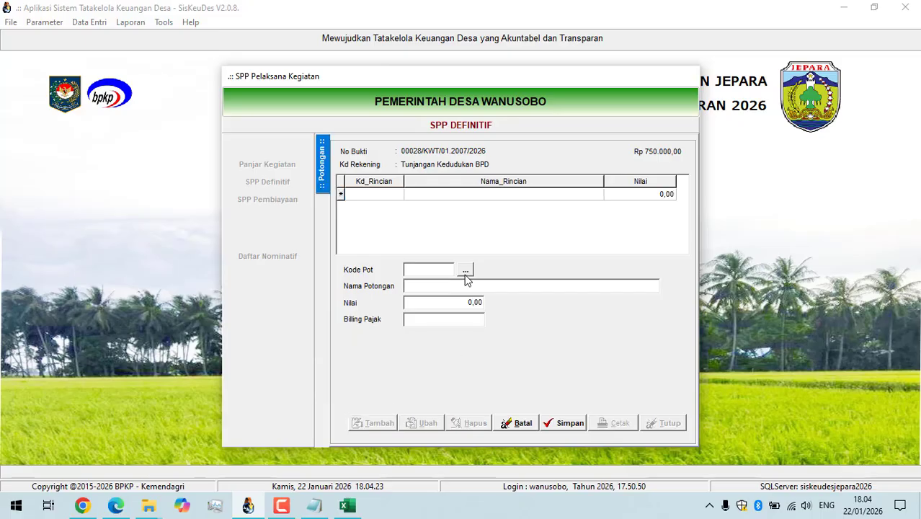
click(463, 269)
click(472, 196)
click(580, 392)
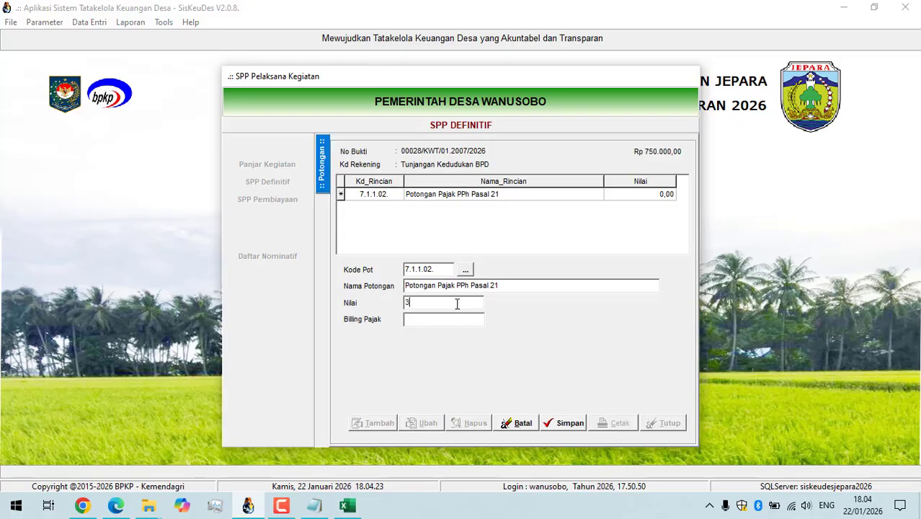
text(37500)
click(478, 319)
click(569, 423)
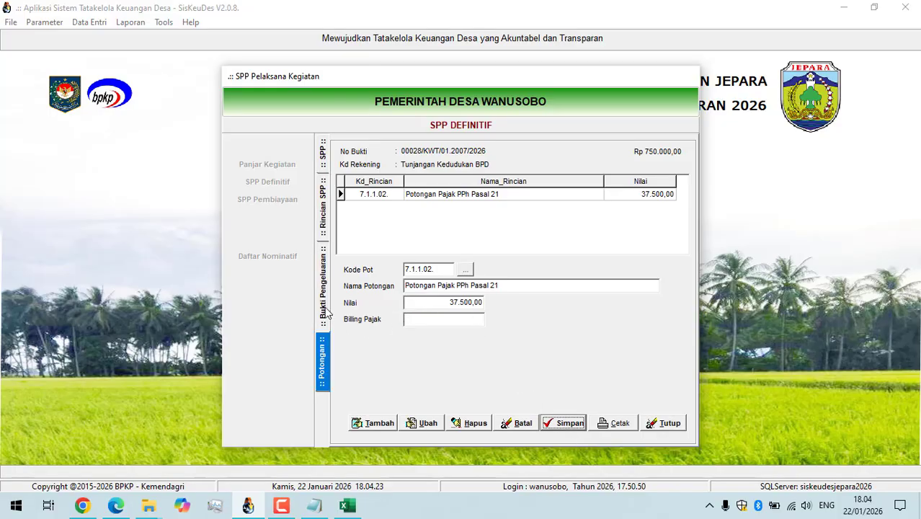
Add and save a Potongan Pajak PPh Pasal 21 of 37.500 for the second Anggota BPD receipt.
click(324, 309)
click(499, 219)
click(322, 363)
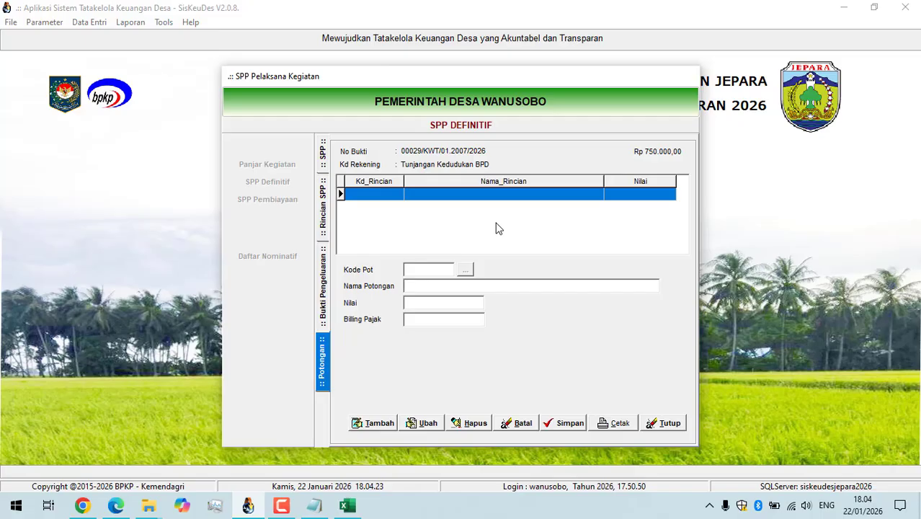
click(383, 426)
click(469, 272)
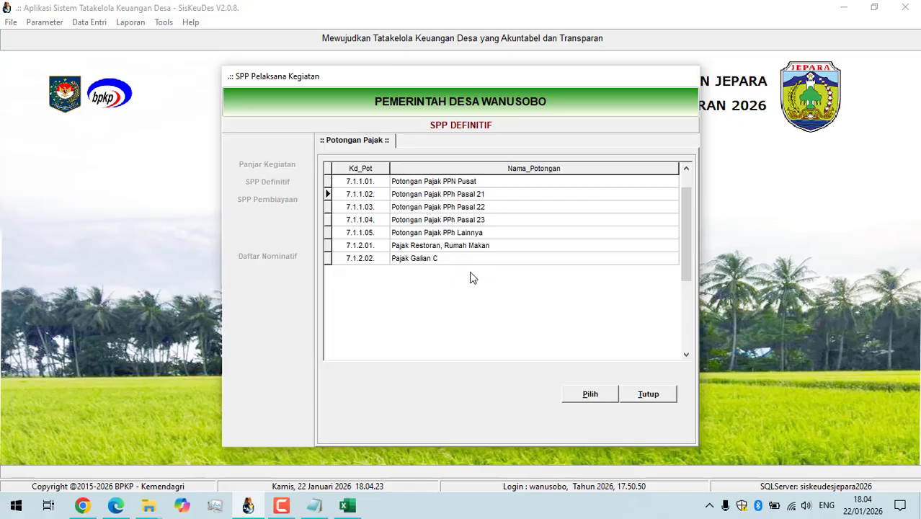
double_click(467, 195)
click(452, 306)
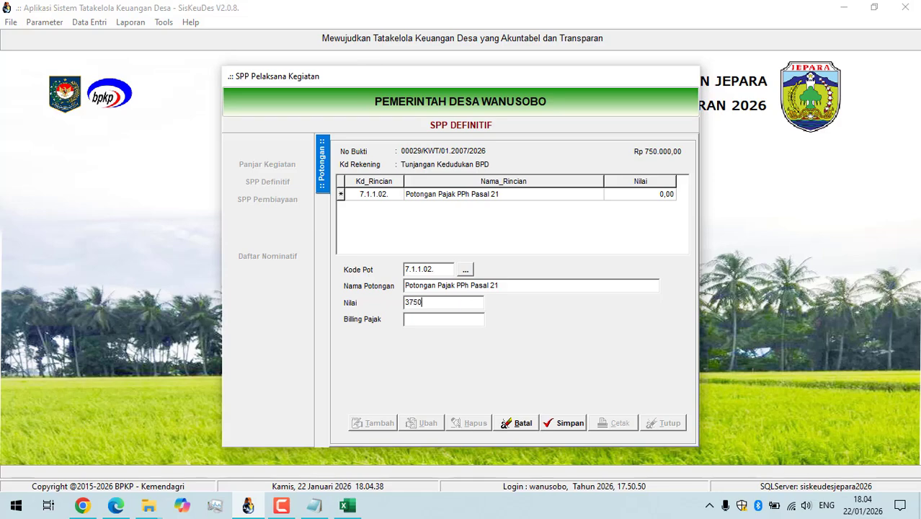
text(37500)
key(Tab)
click(566, 423)
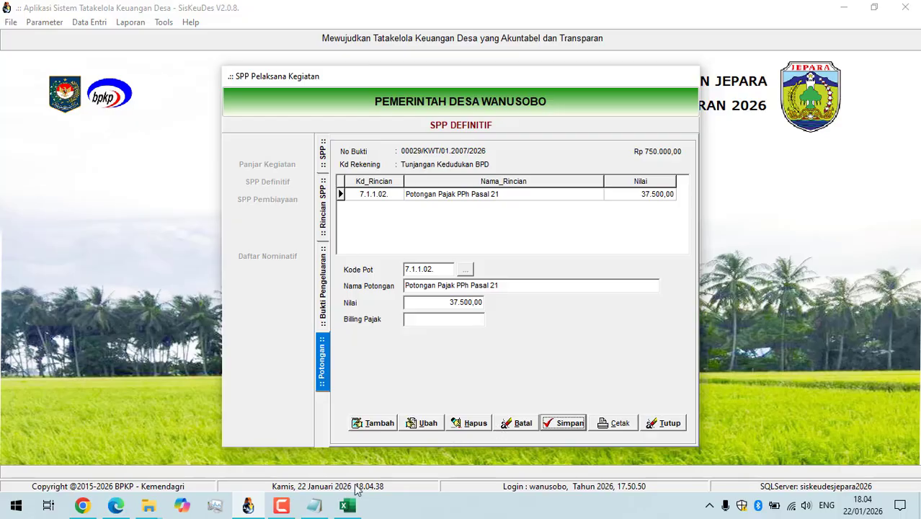
Switch to Notepad and replace its text with "selesai tinggal cetak".
click(312, 508)
key(ctrl+a)
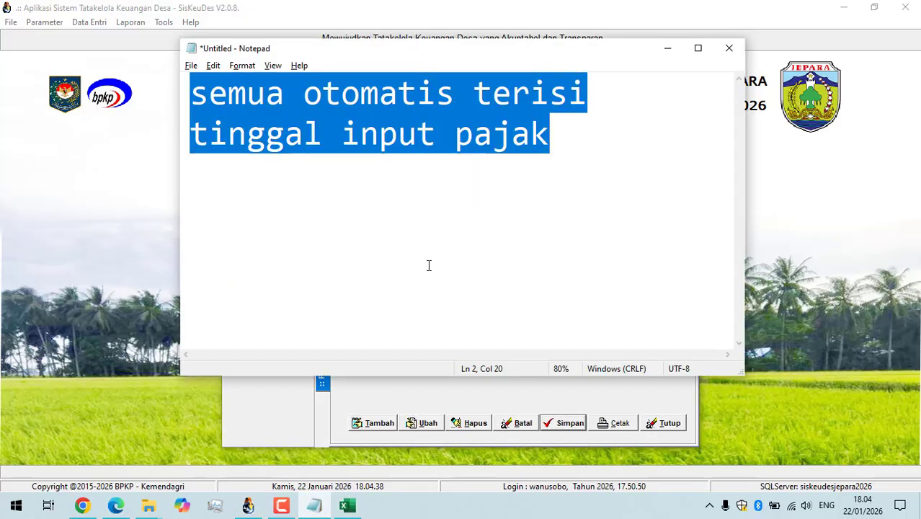
key(BackSpace)
text(seles)
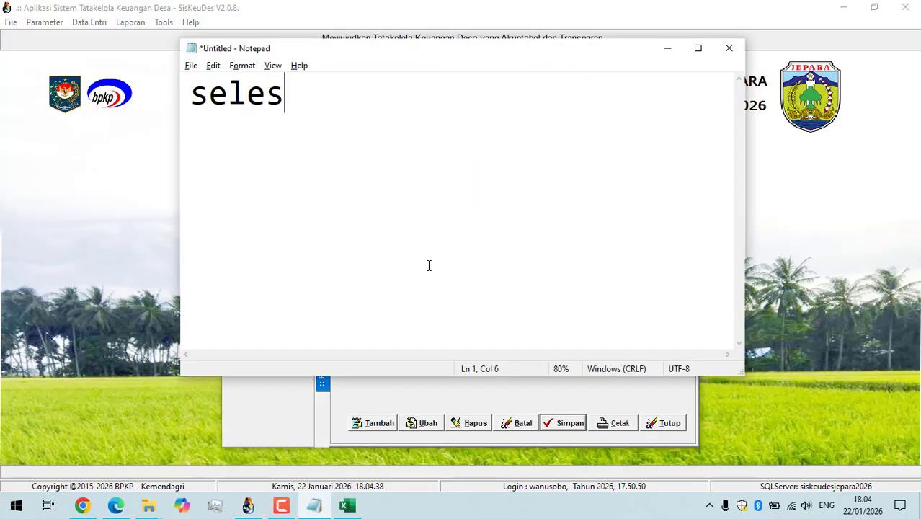
text(ai tinggal c)
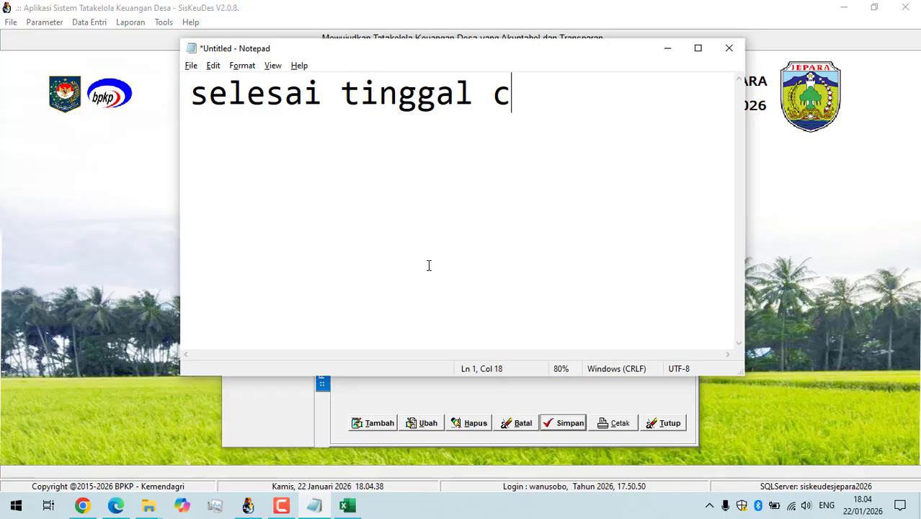
text(etak)
key(Return)
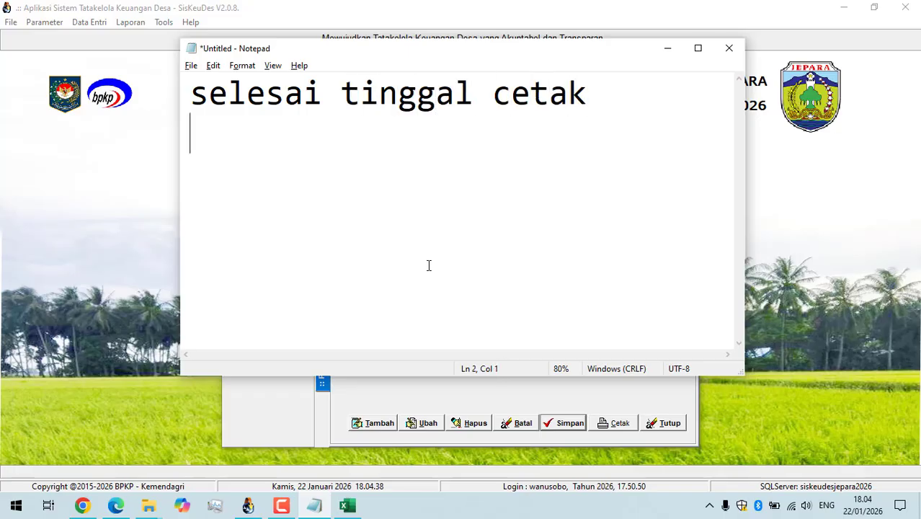
Replace the Notepad text with "TERIMA KASIH TELAH" and, on a second line, "MENONTON".
key(ctrl+a)
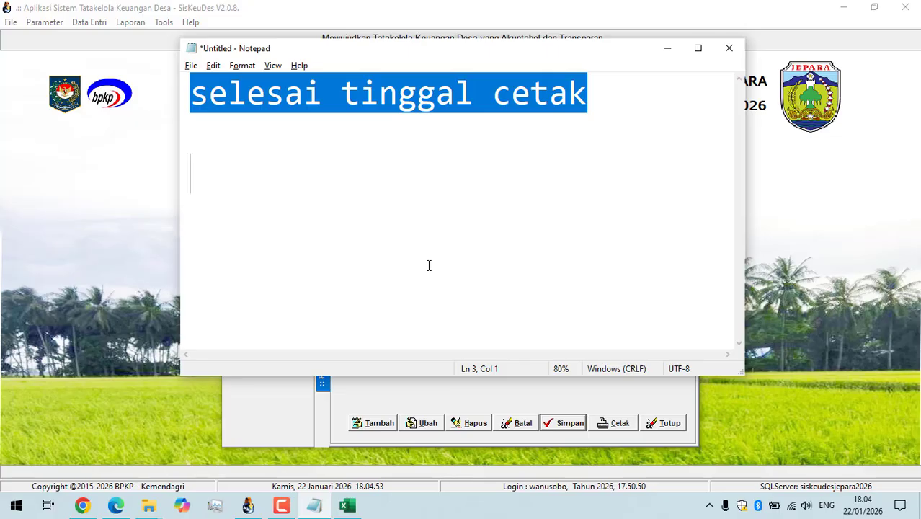
key(BackSpace)
text(TER)
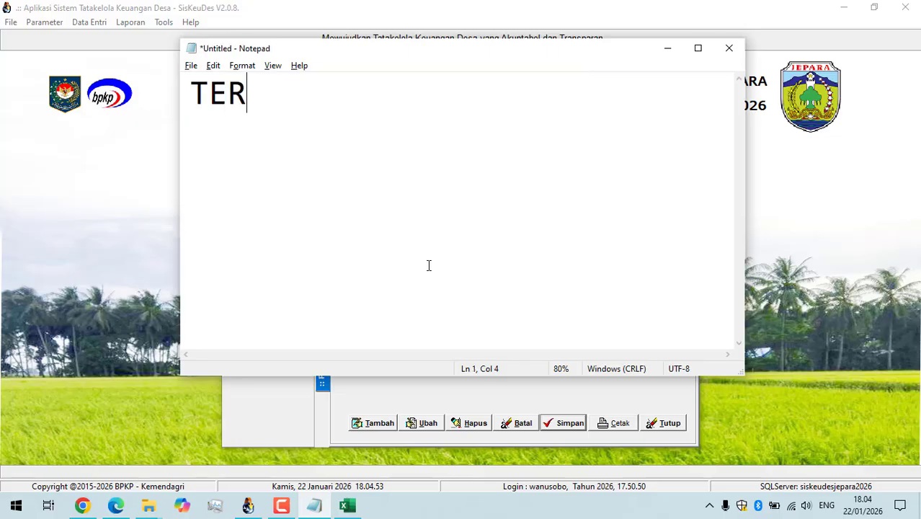
text(IMA KASIH TELAH M)
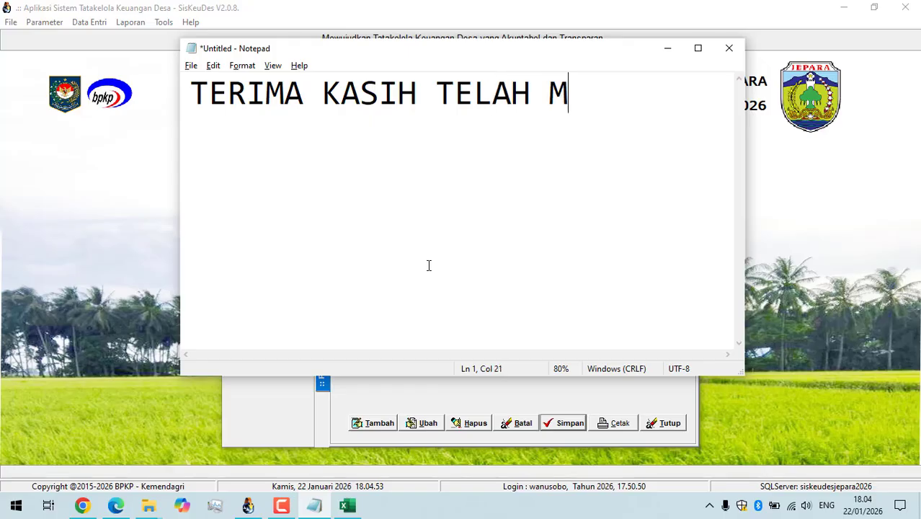
key(BackSpace)
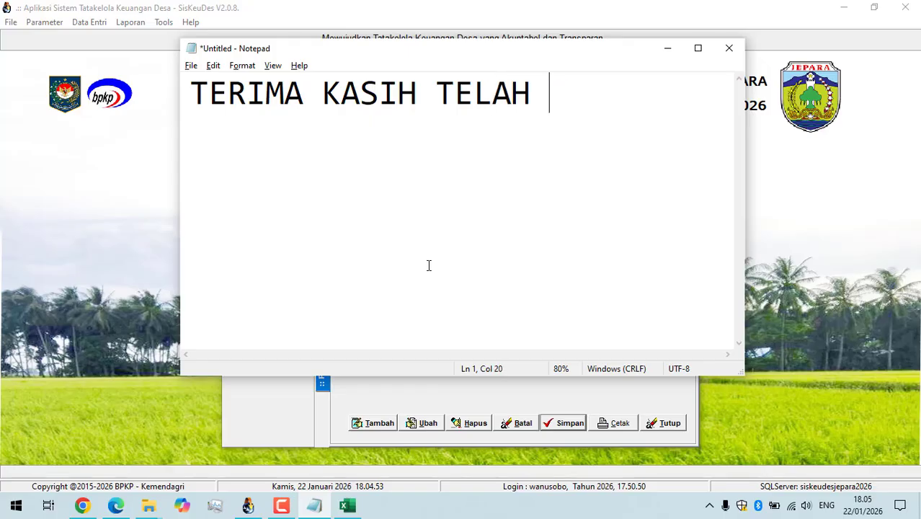
key(Return)
text(MENONTO)
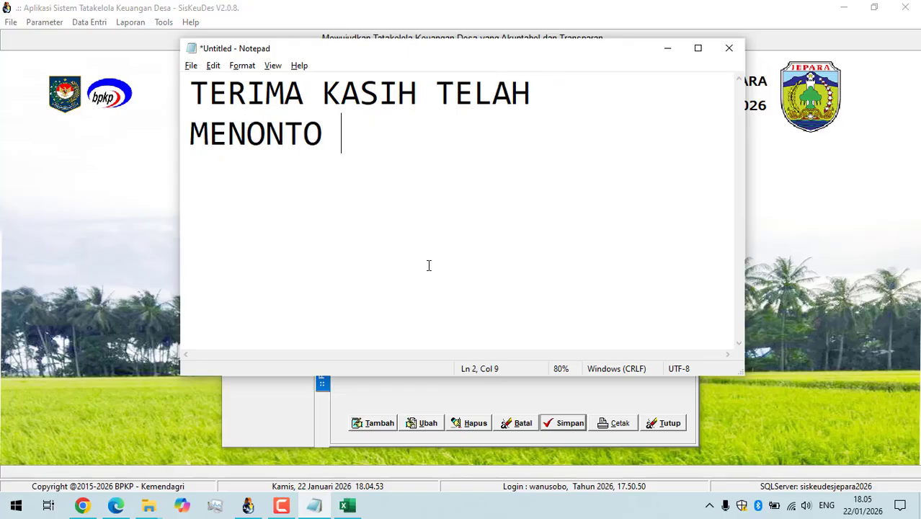
key(BackSpace)
text(NTON)
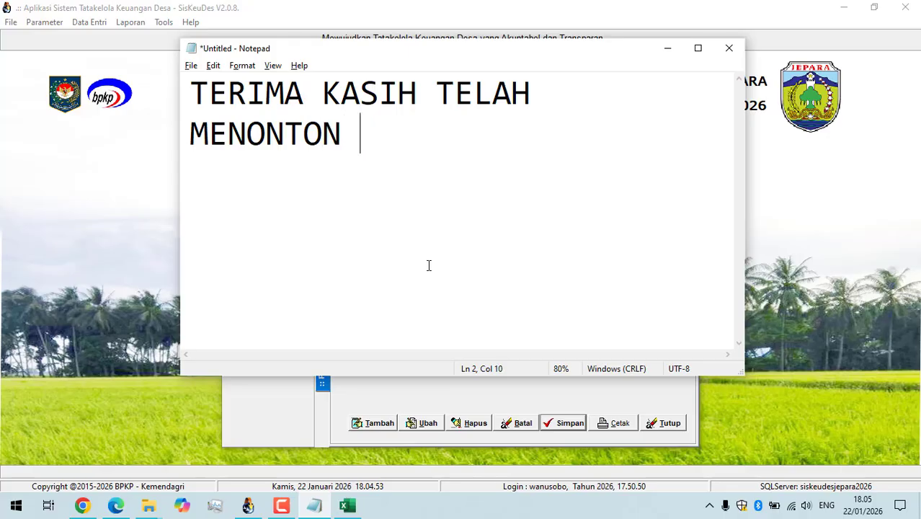
Replace the Notepad text with the closing message "SELAMAT MENCOBA".
key(ctrl+a)
key(BackSpace)
text(SE)
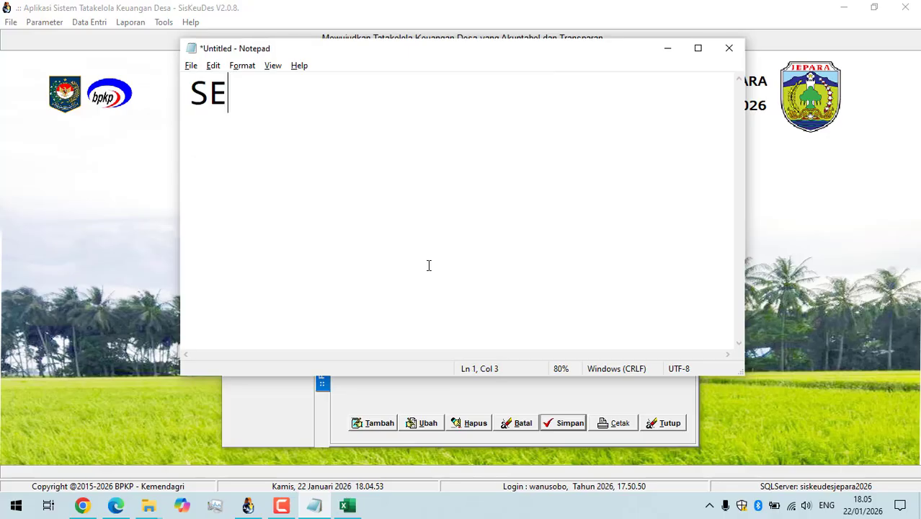
text(LAMAT MENOC)
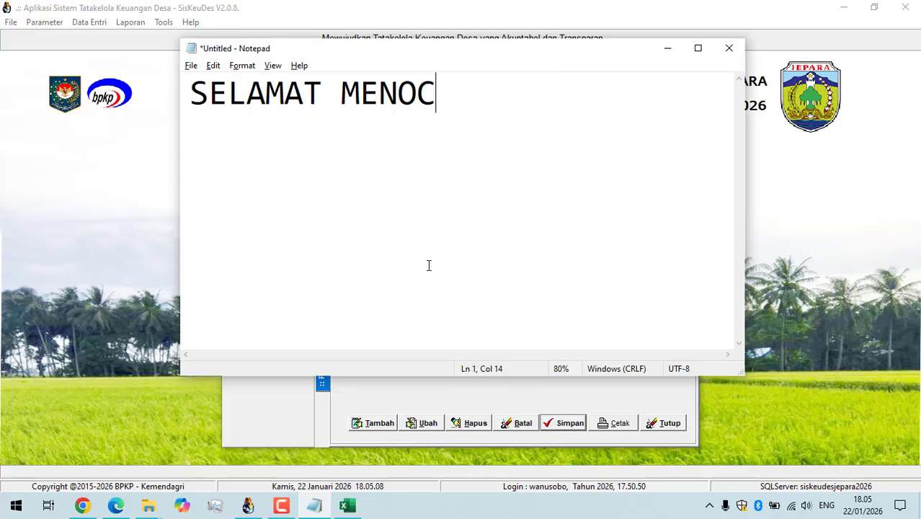
key(BackSpace)
key(BackSpace)
text(COBA)
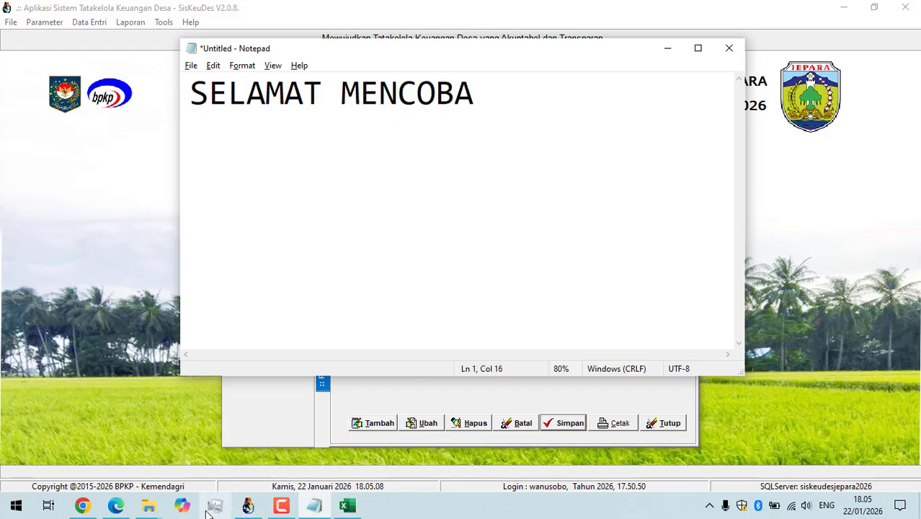
click(281, 506)
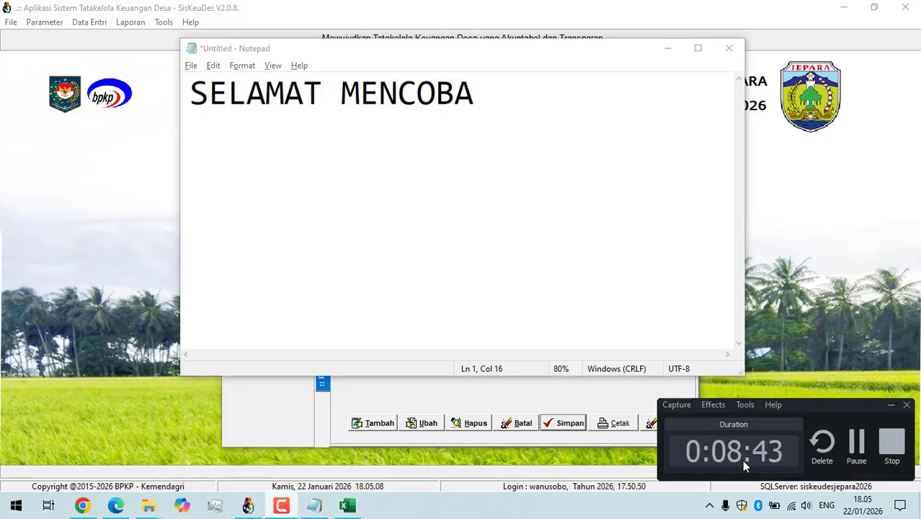